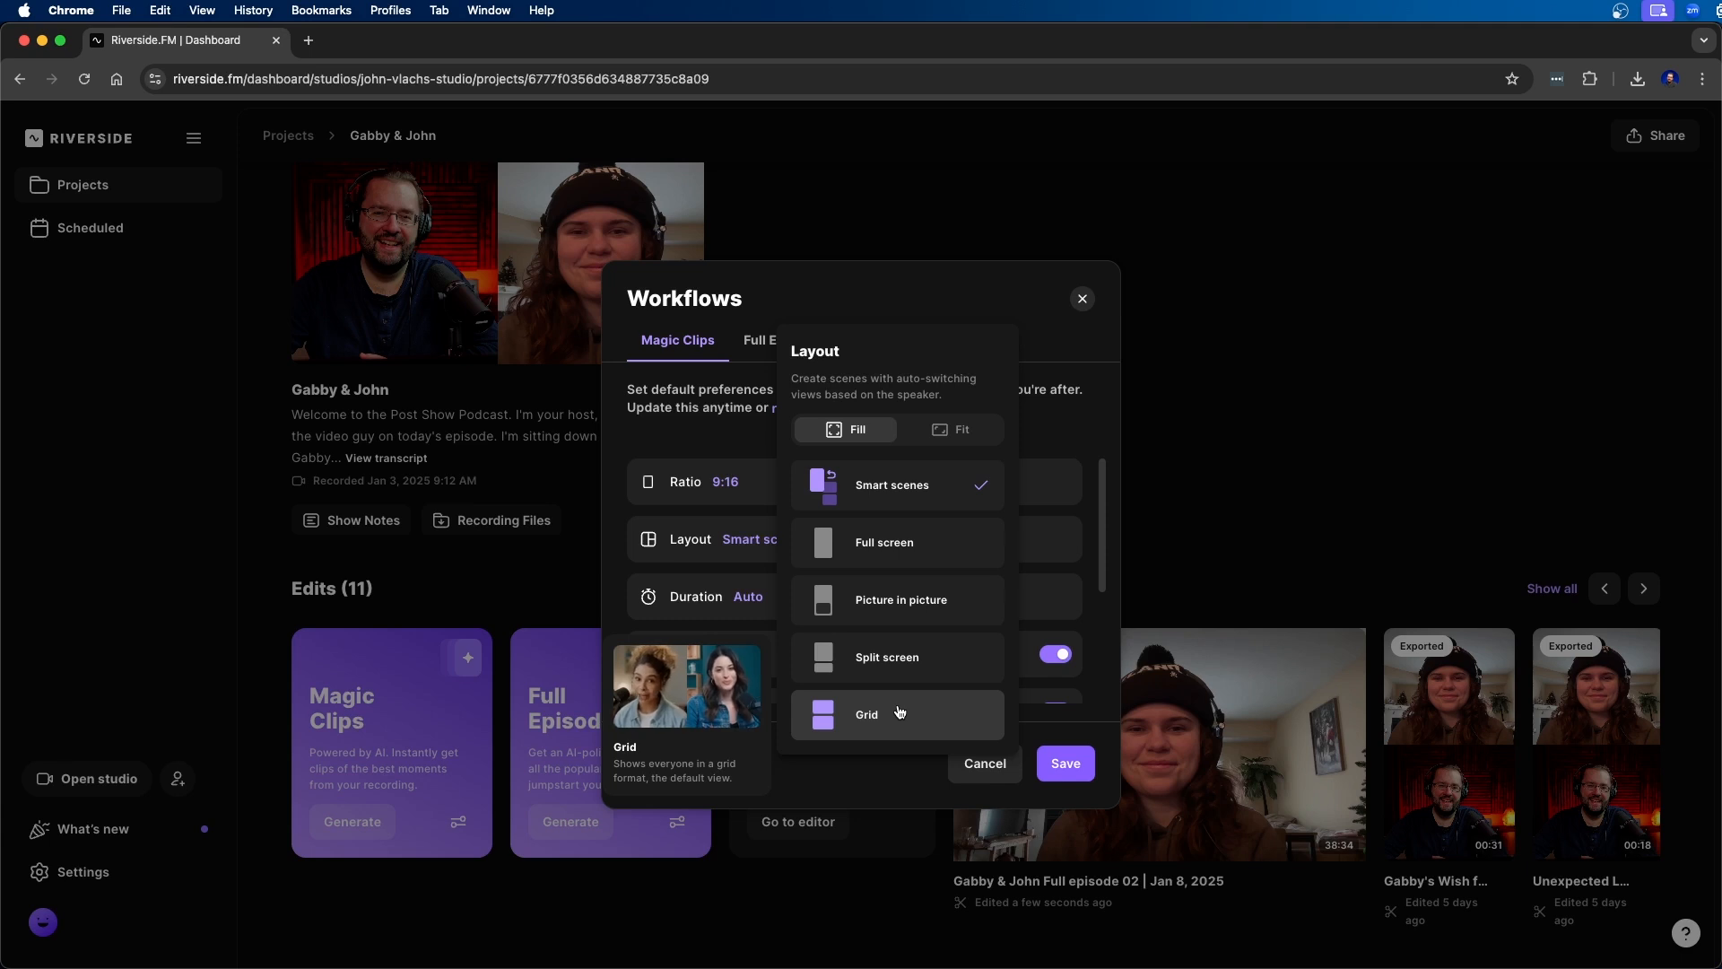
Step: Set the Magic Clips workflow to the Grid layout with a 30 - 60 sec duration, and save the preferences
left_click(899, 712)
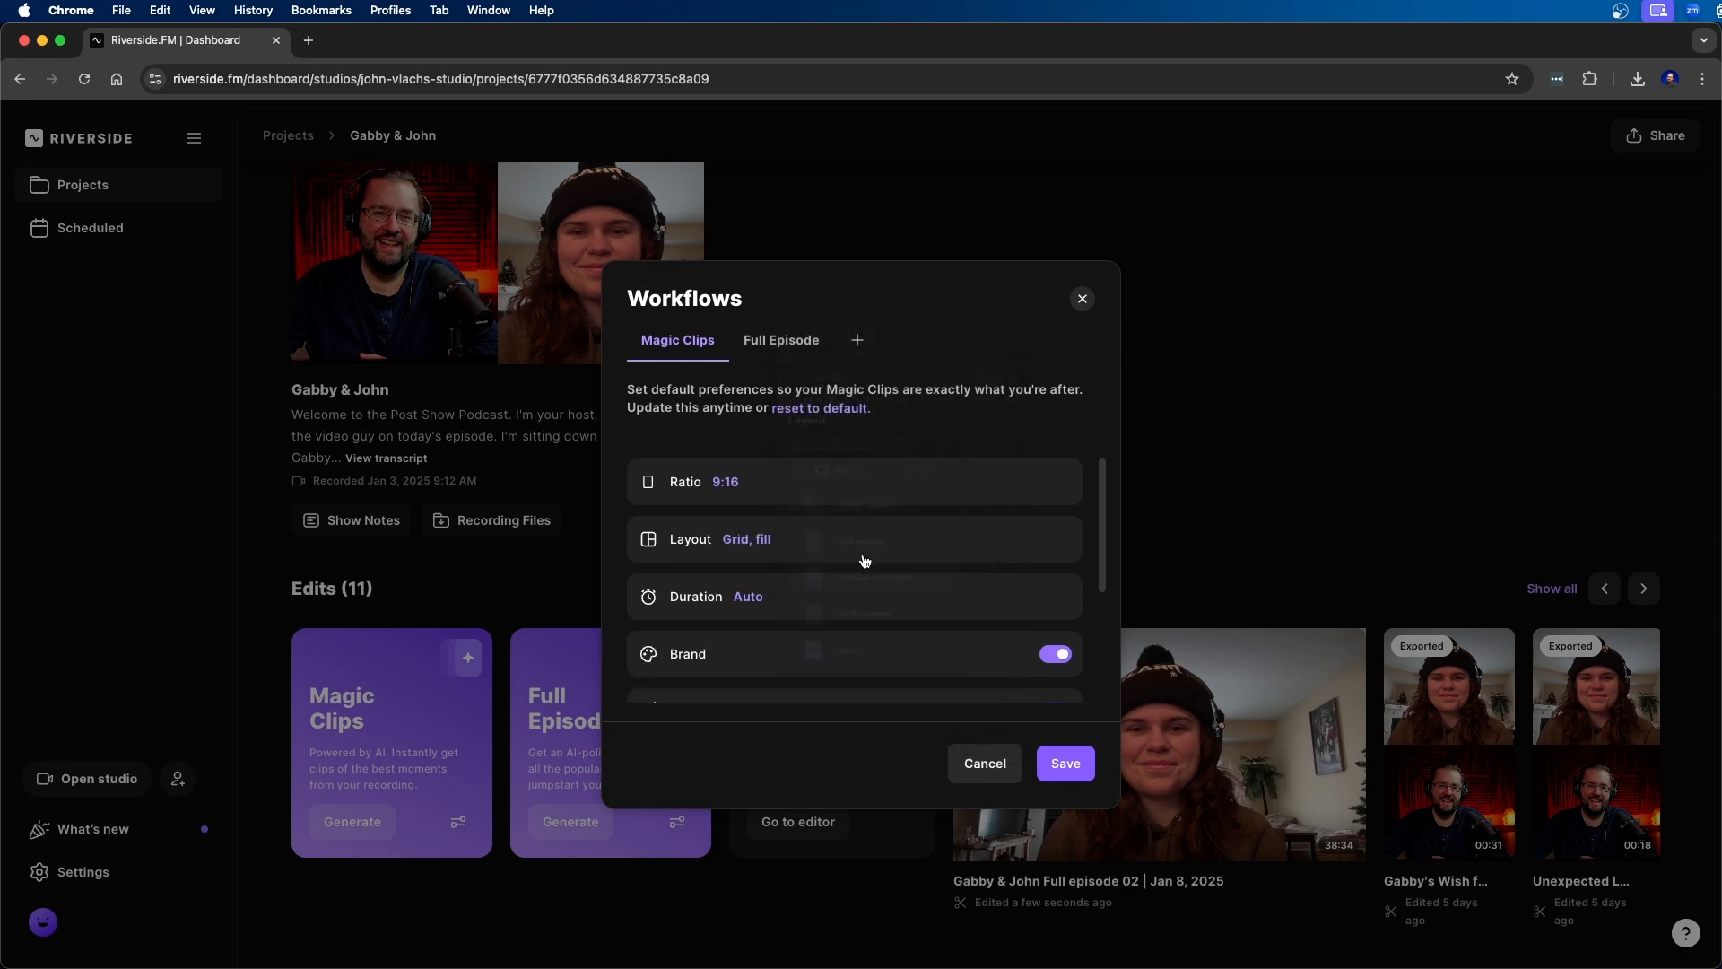
left_click(746, 600)
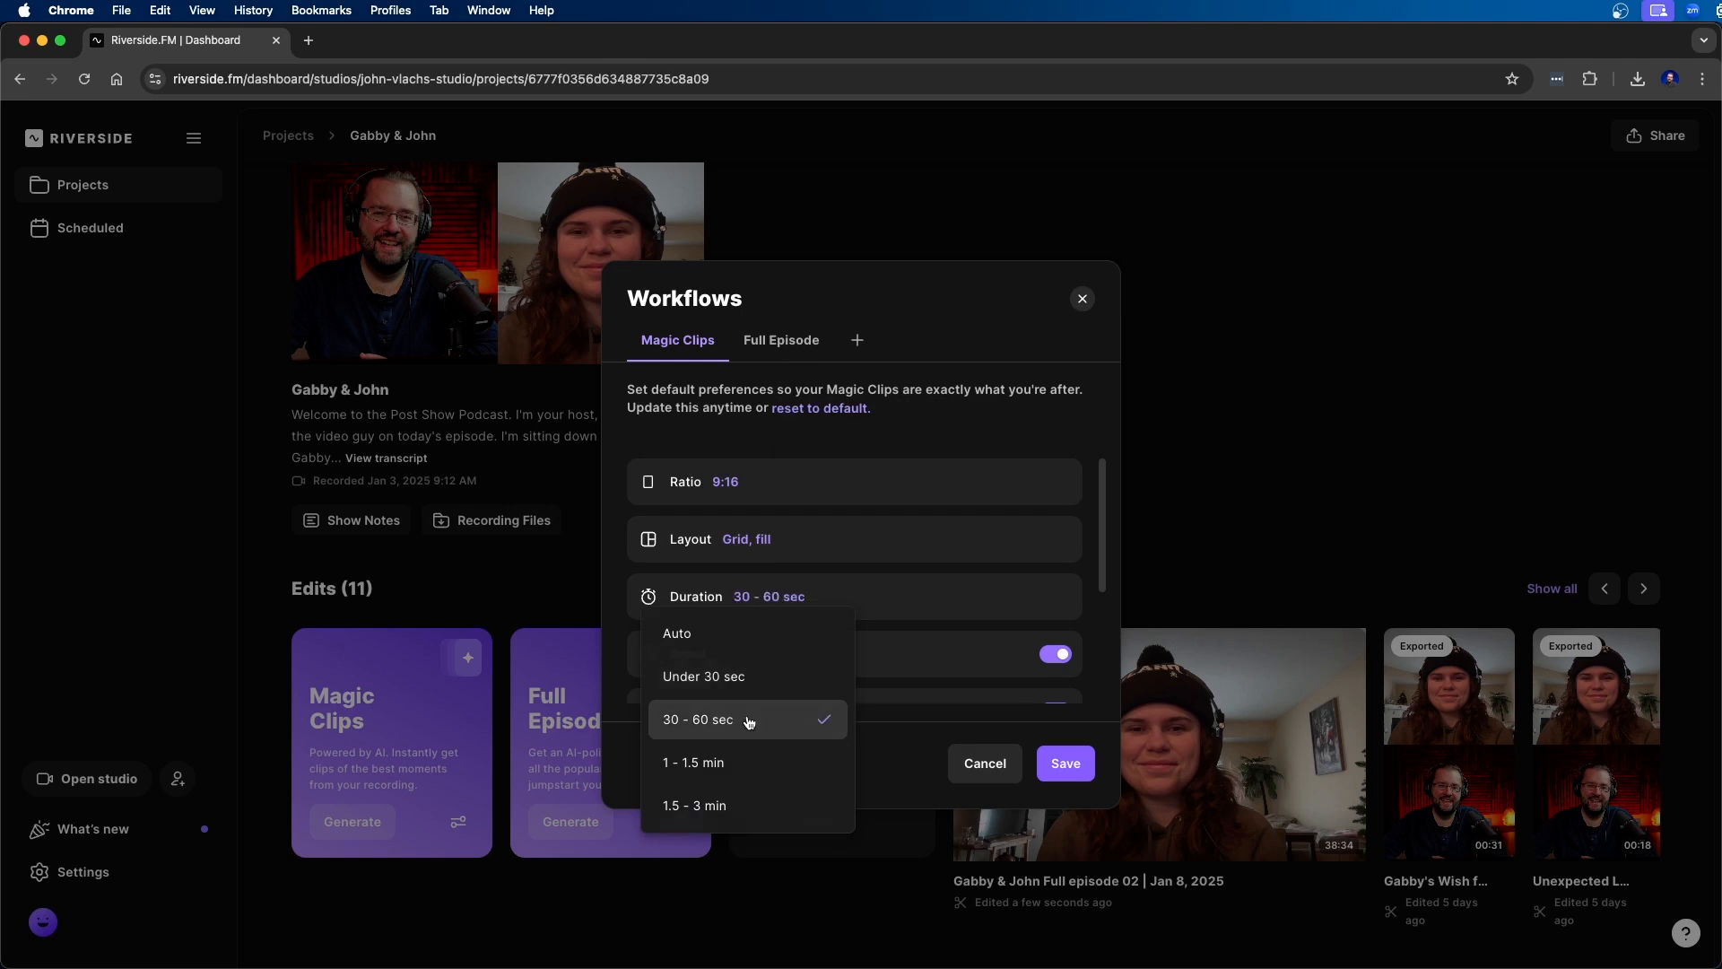
left_click(750, 722)
scroll(852, 602, "down", 3)
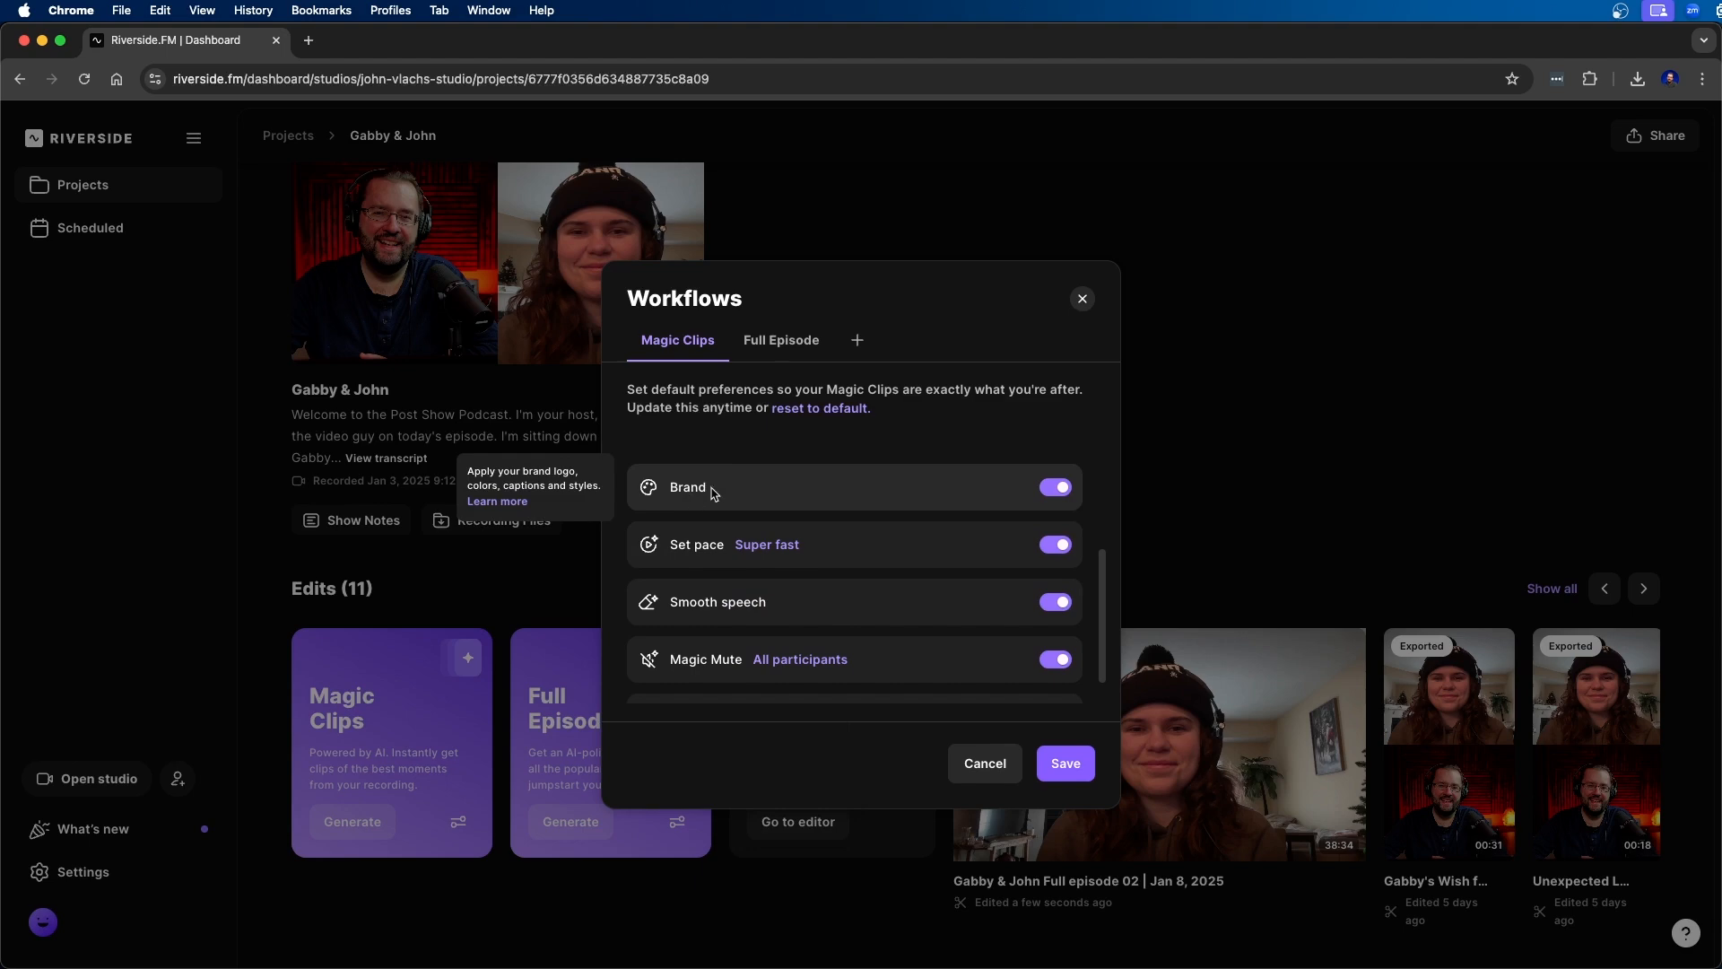
scroll(758, 496, "down", 2)
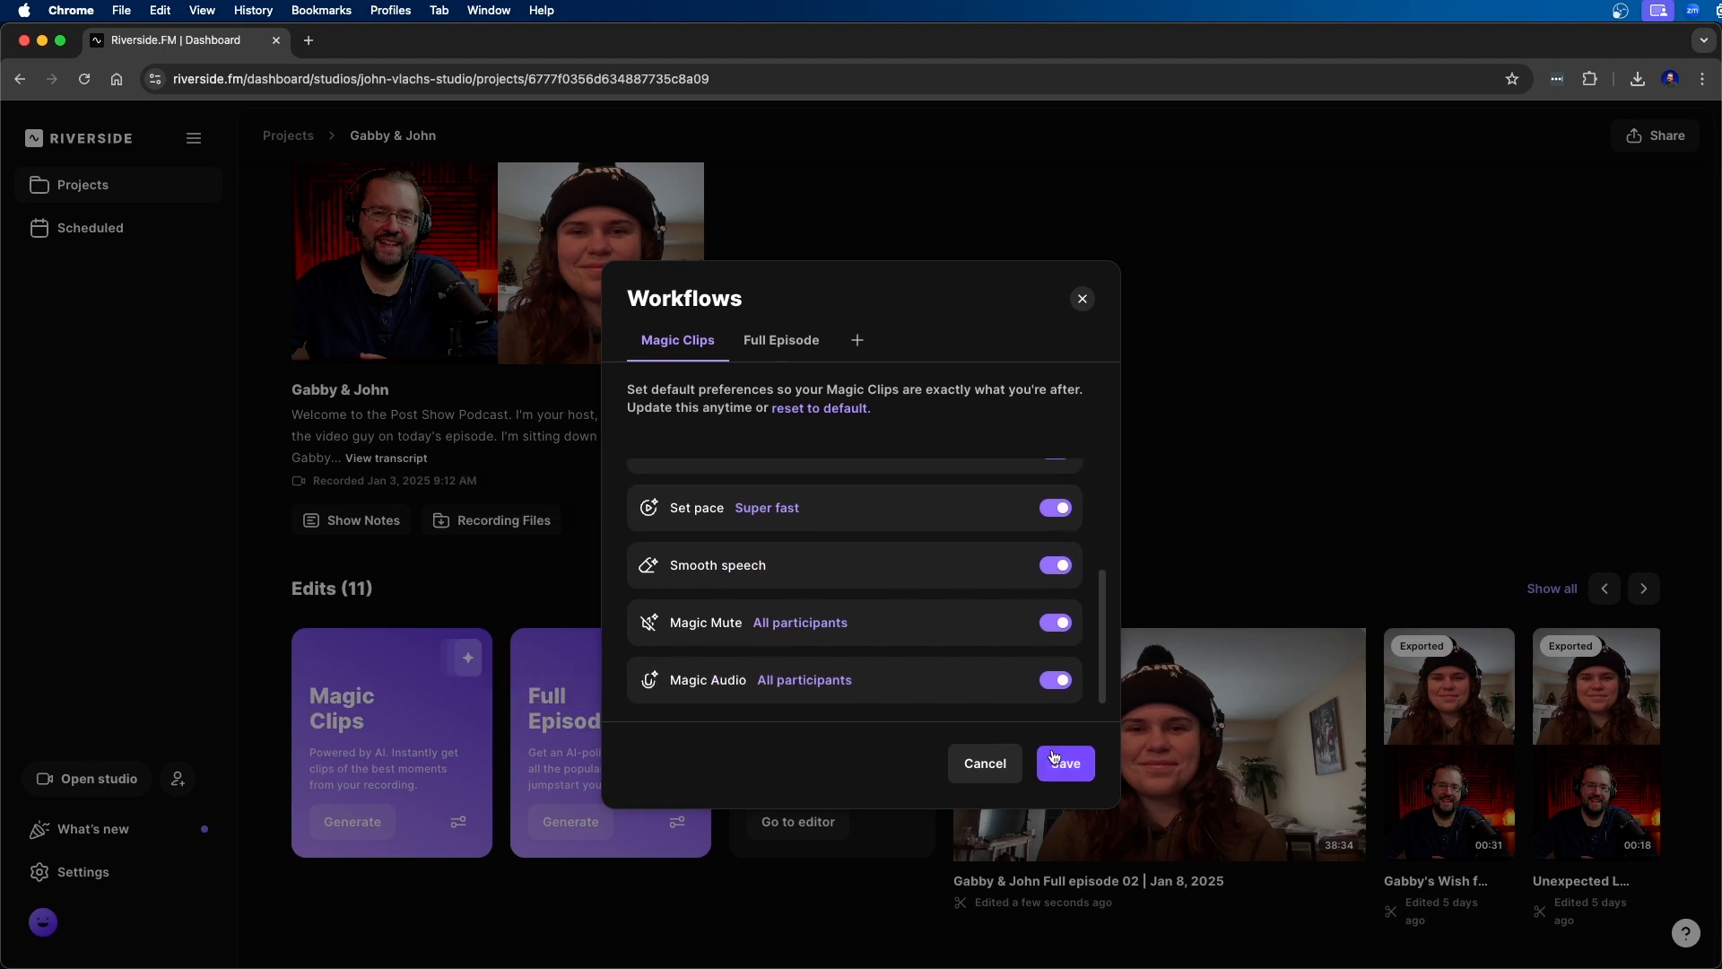
left_click(1065, 764)
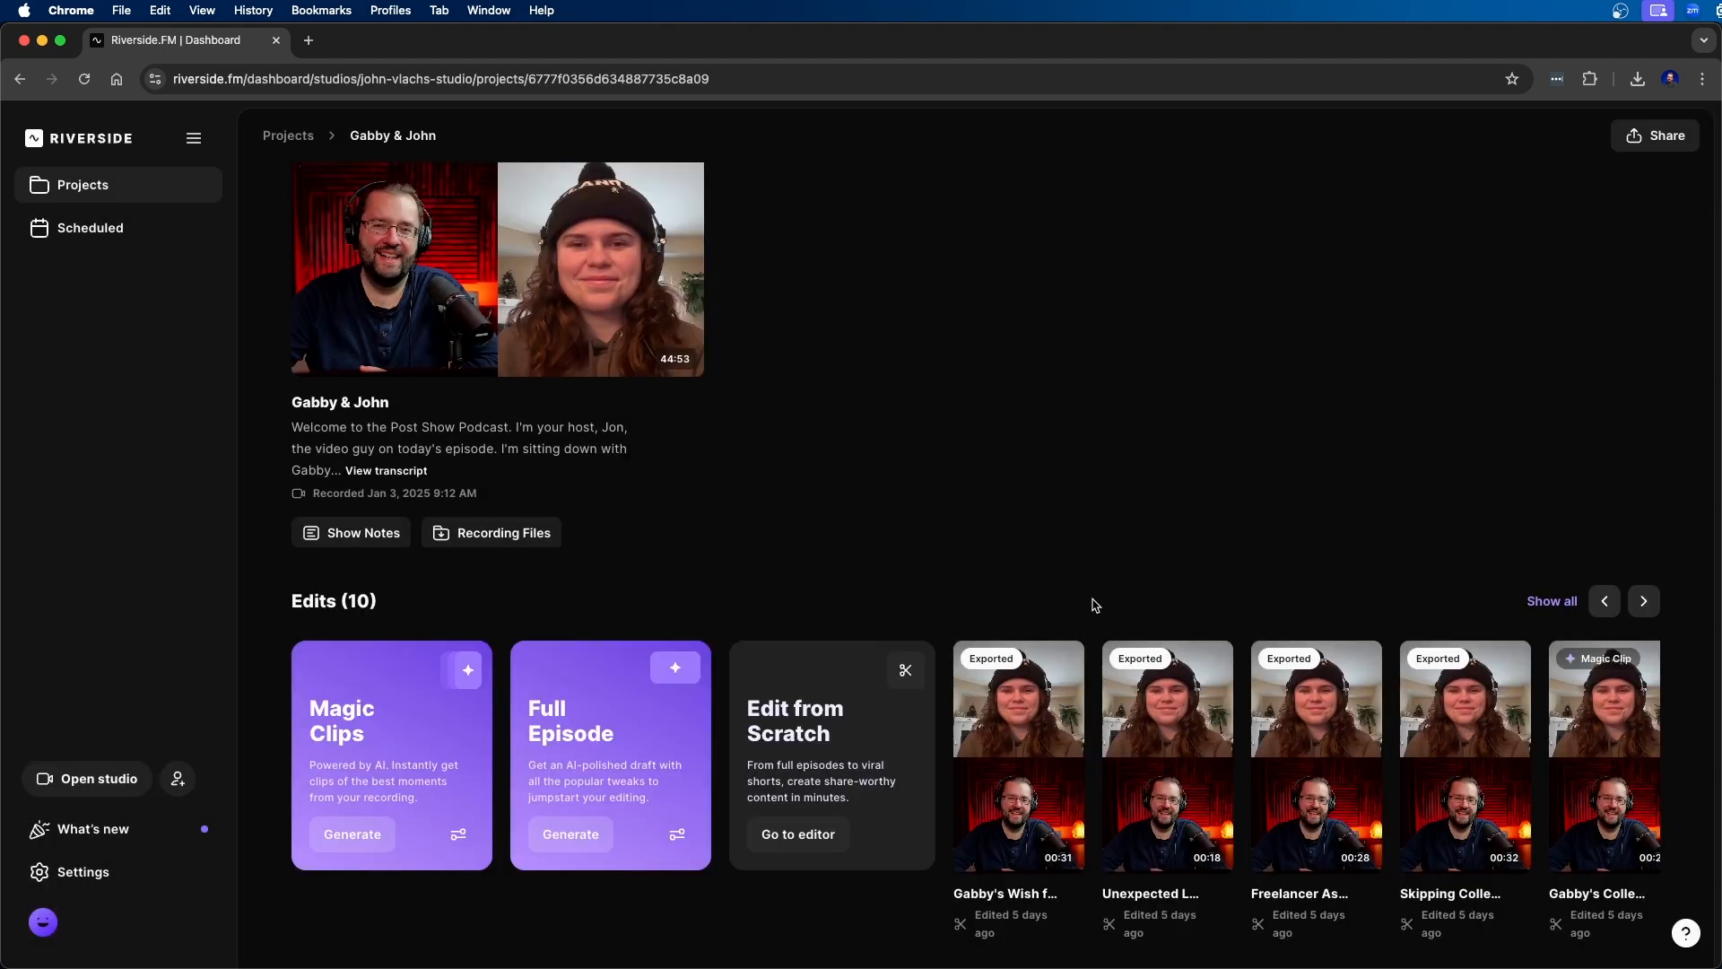
Step: Generate Magic Clips focused on the guest speaker, with "college" and "Ohio University" as the topics to highlight
left_click(347, 837)
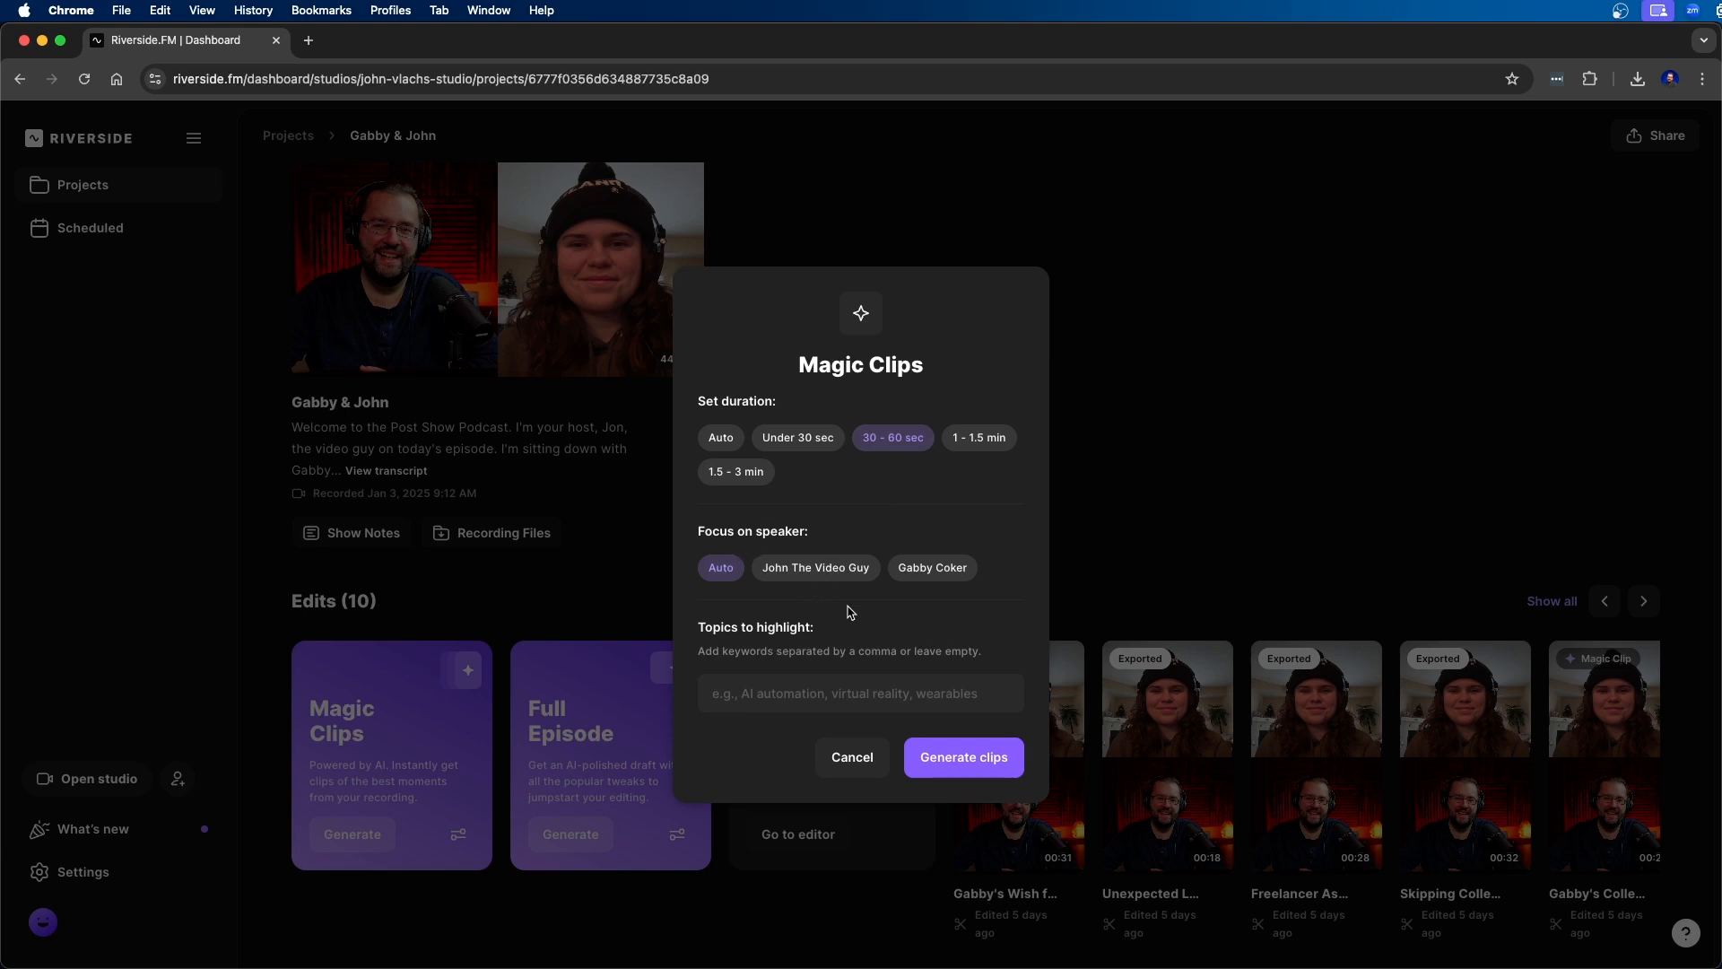
left_click(948, 576)
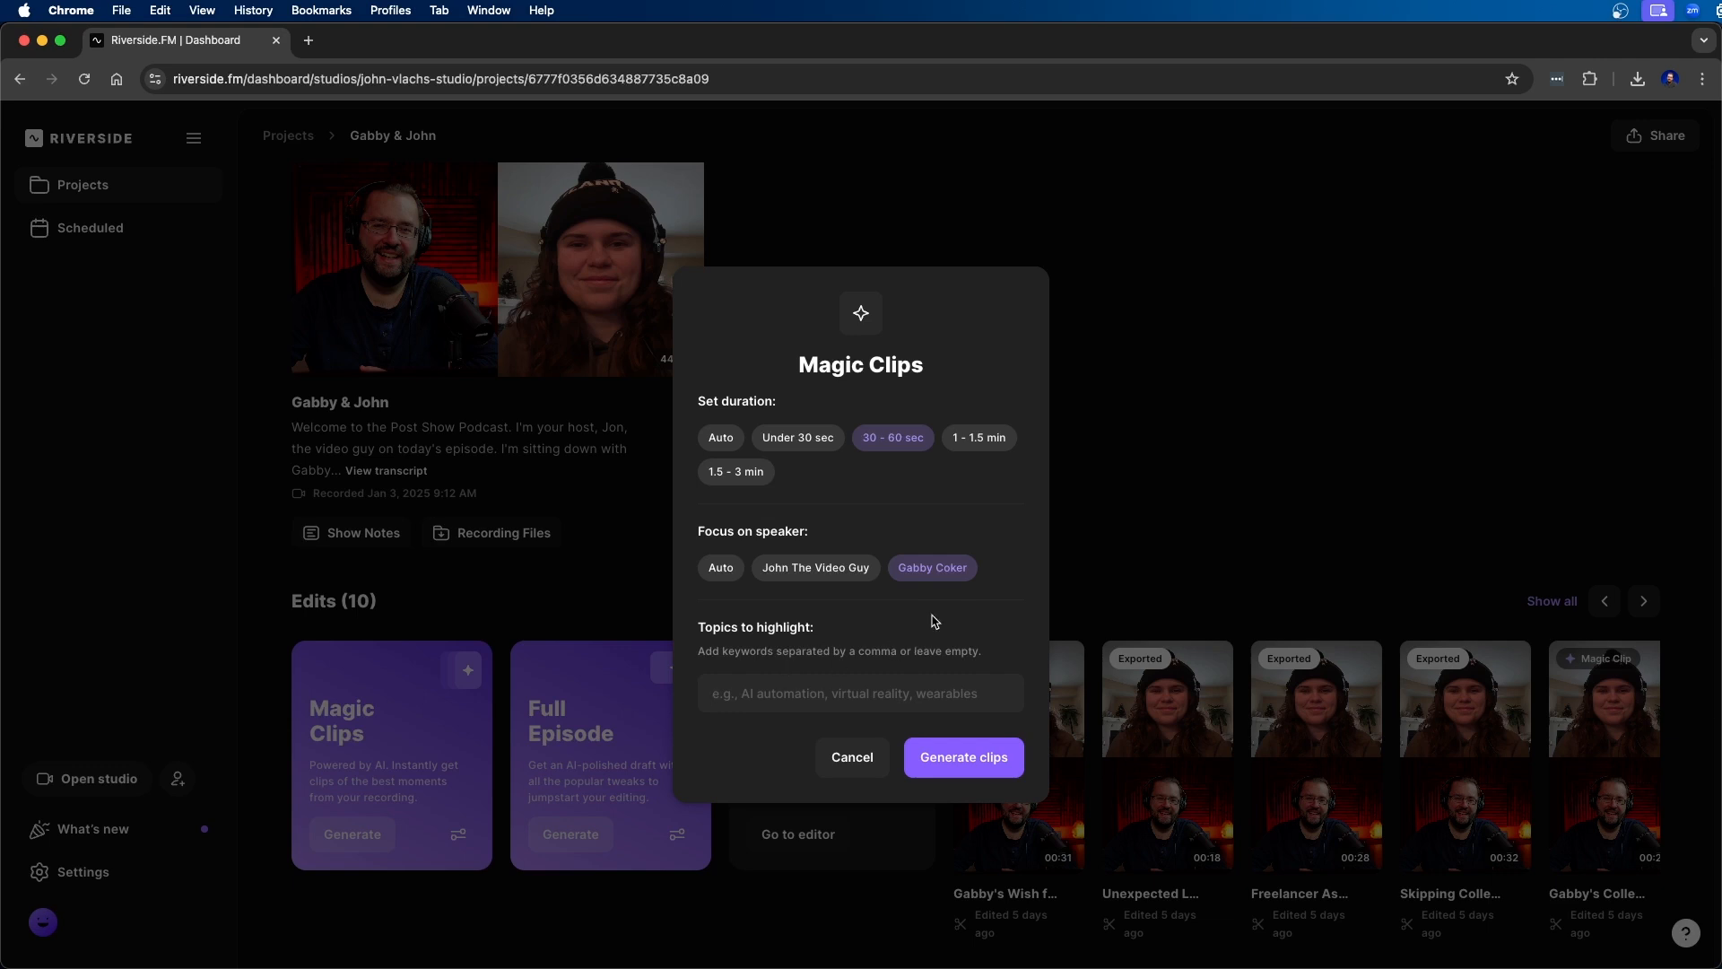
type("college,")
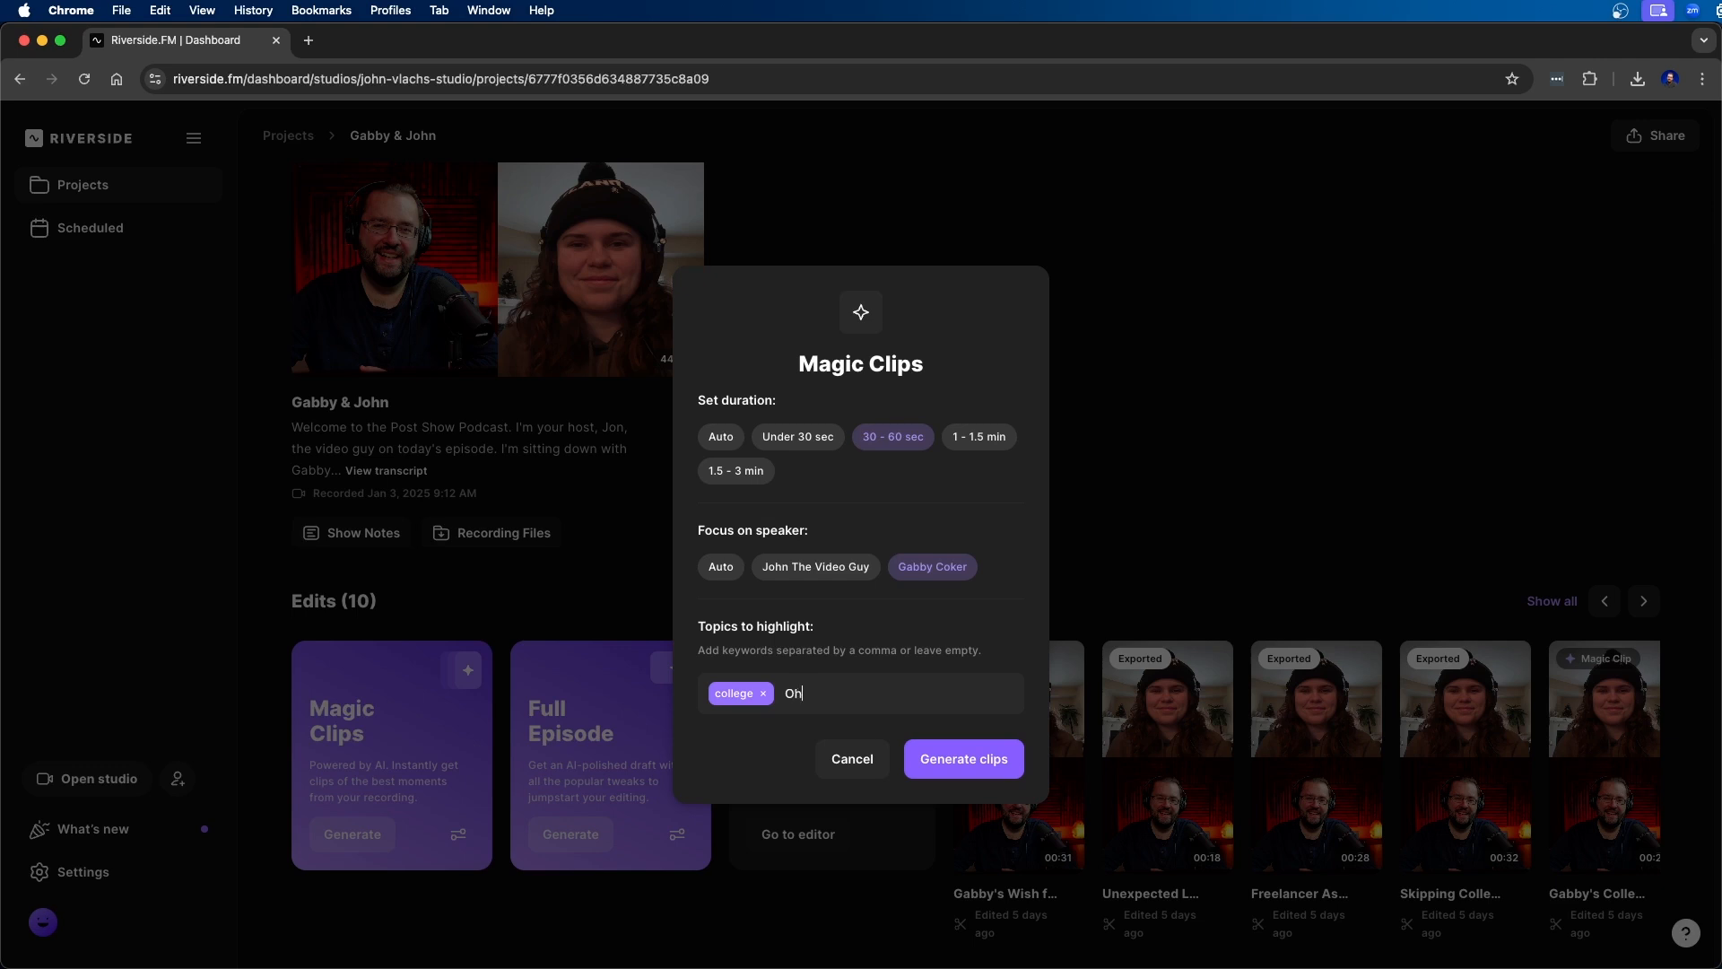
type("Ohio University,")
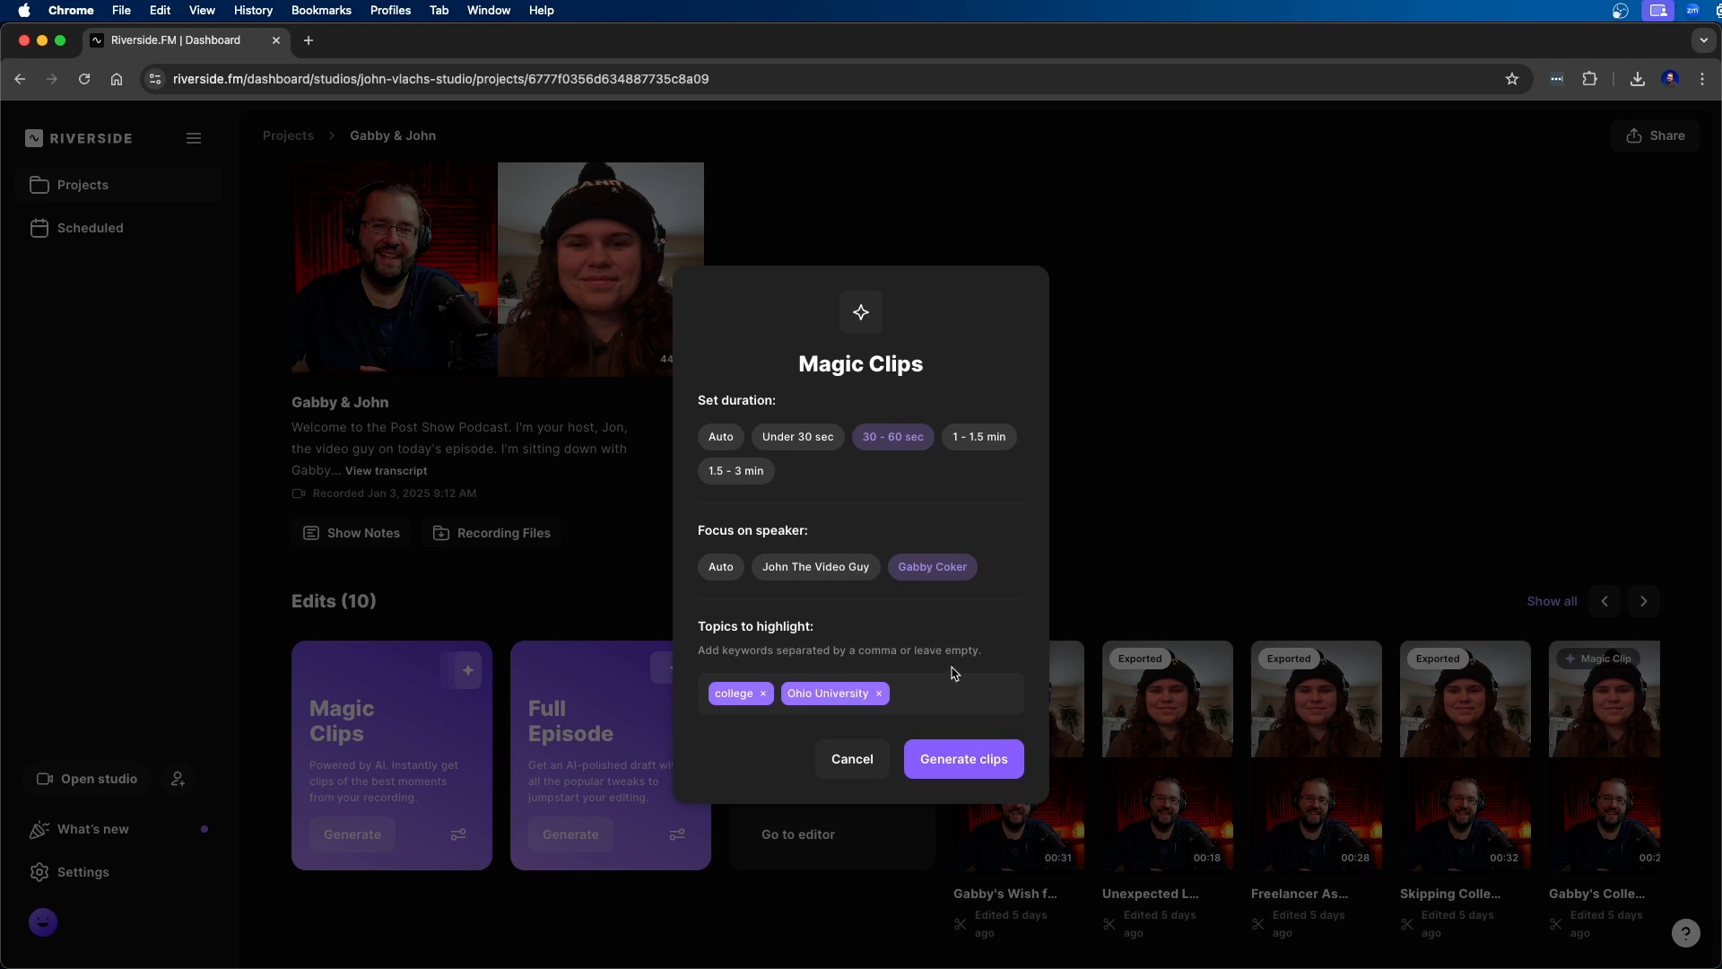
left_click(967, 760)
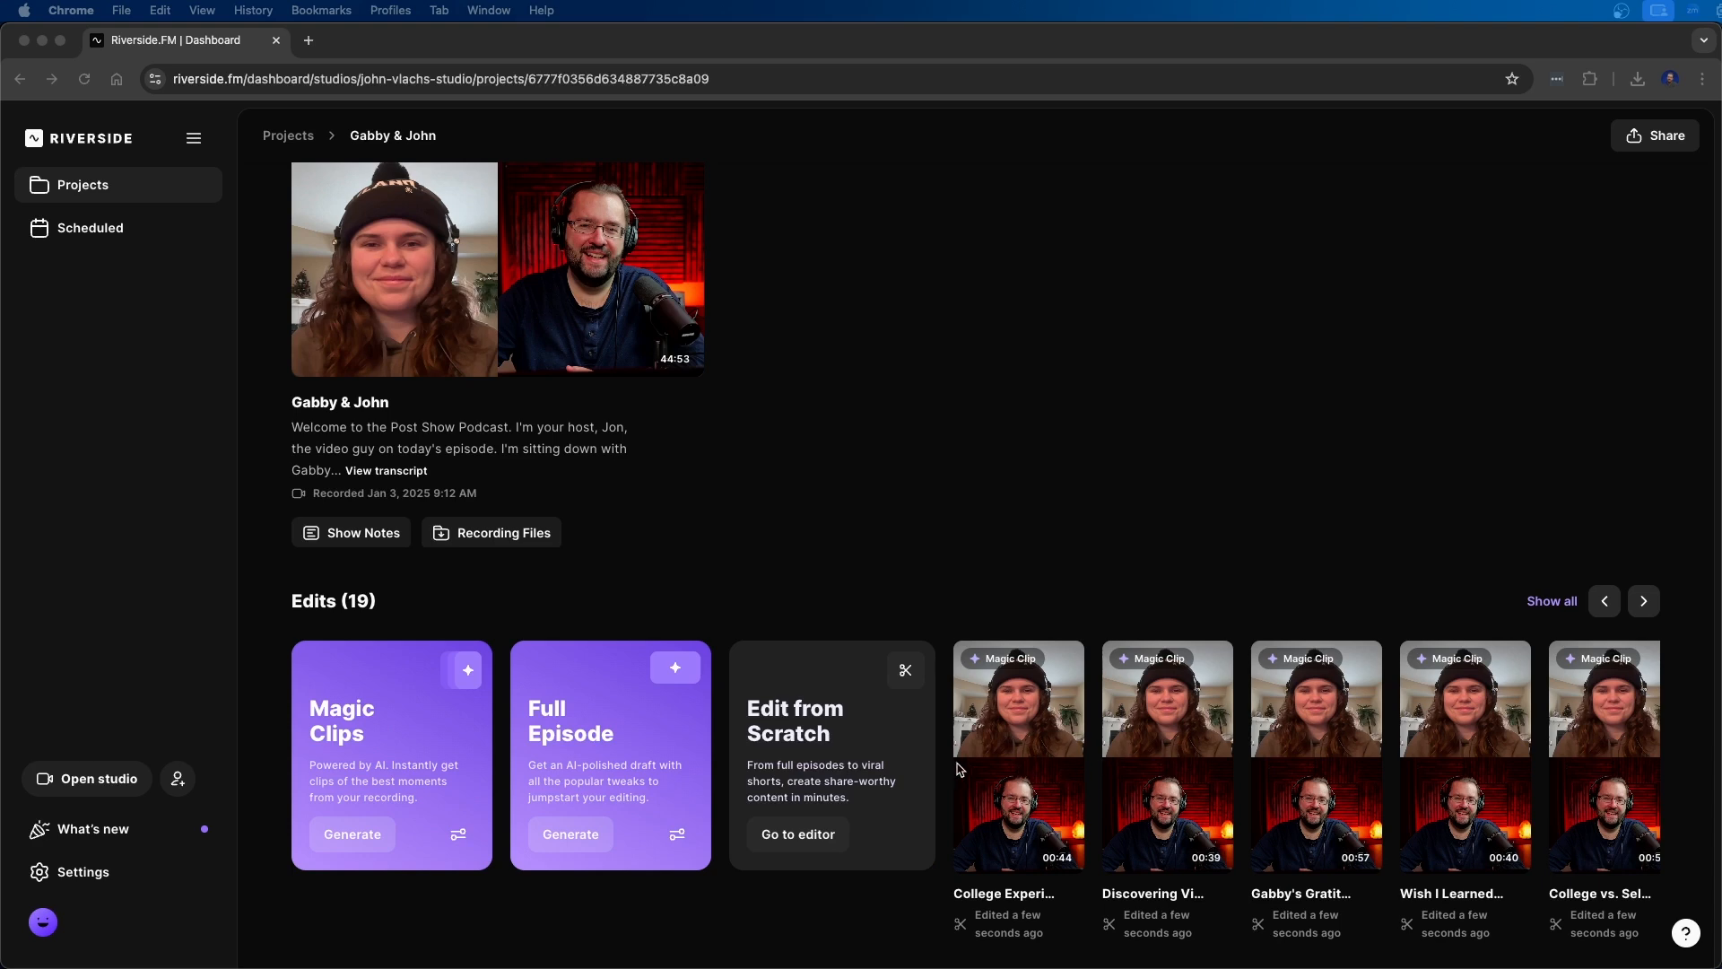
Step: Open the College Experience magic clip for editing and cut the host's opening question and the guest's short "Mm-hmm" reply from the transcript
left_click(1180, 586)
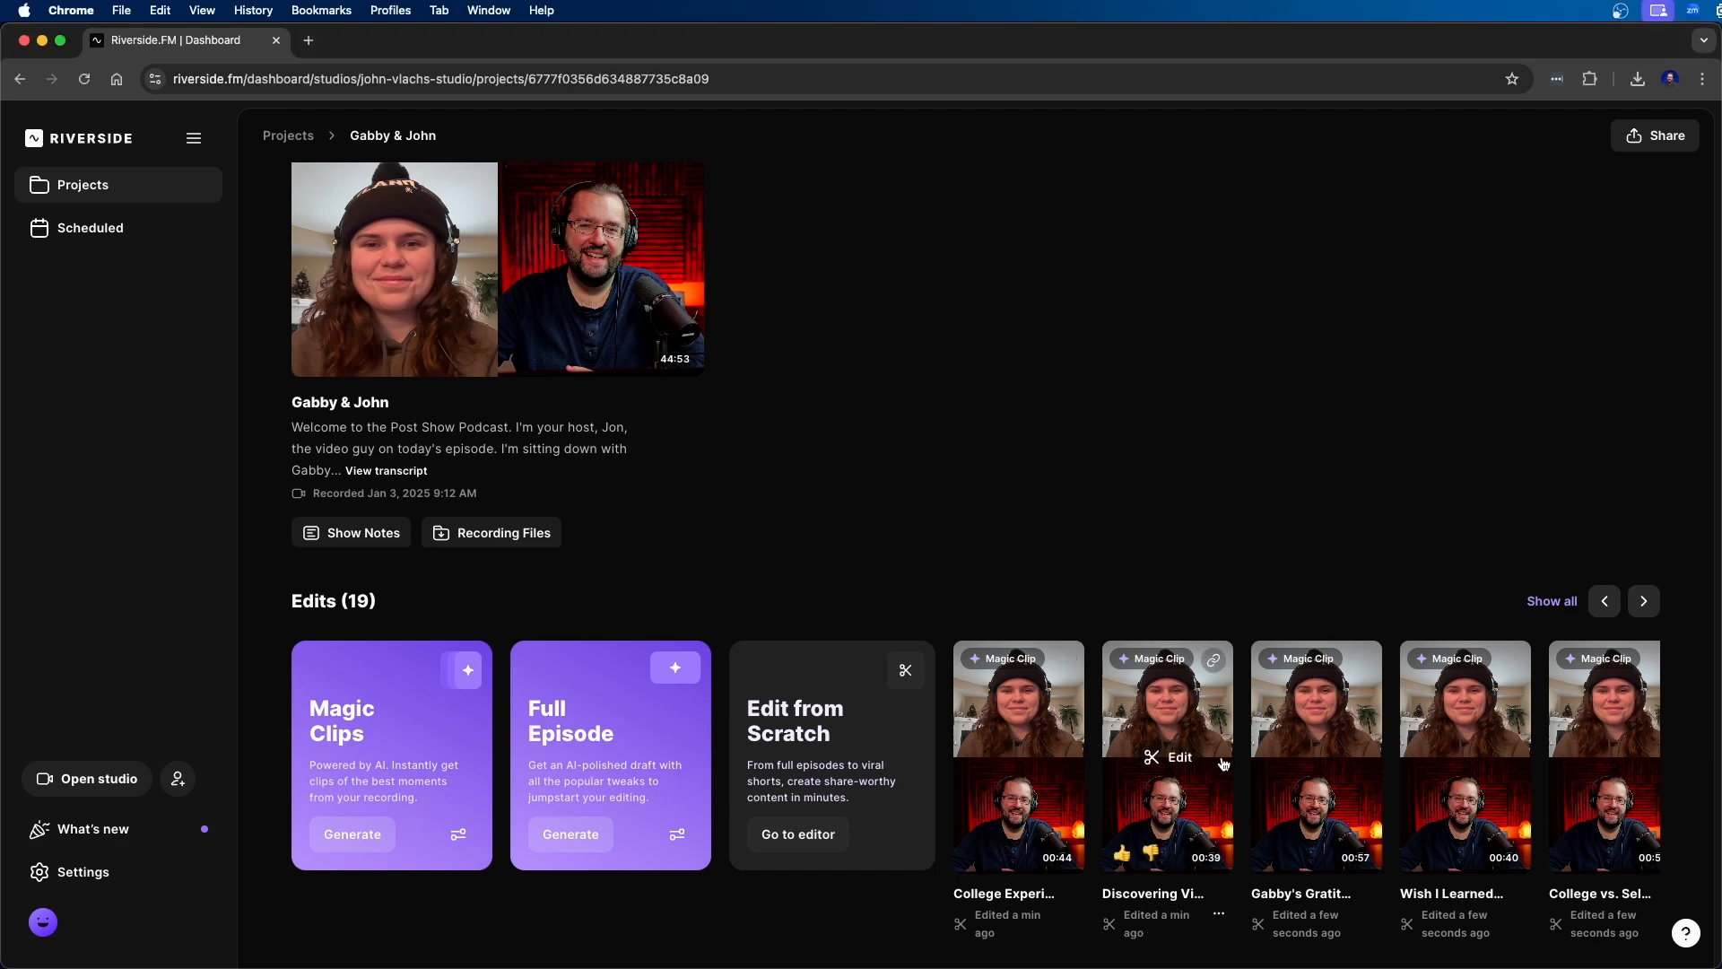
left_click(1027, 758)
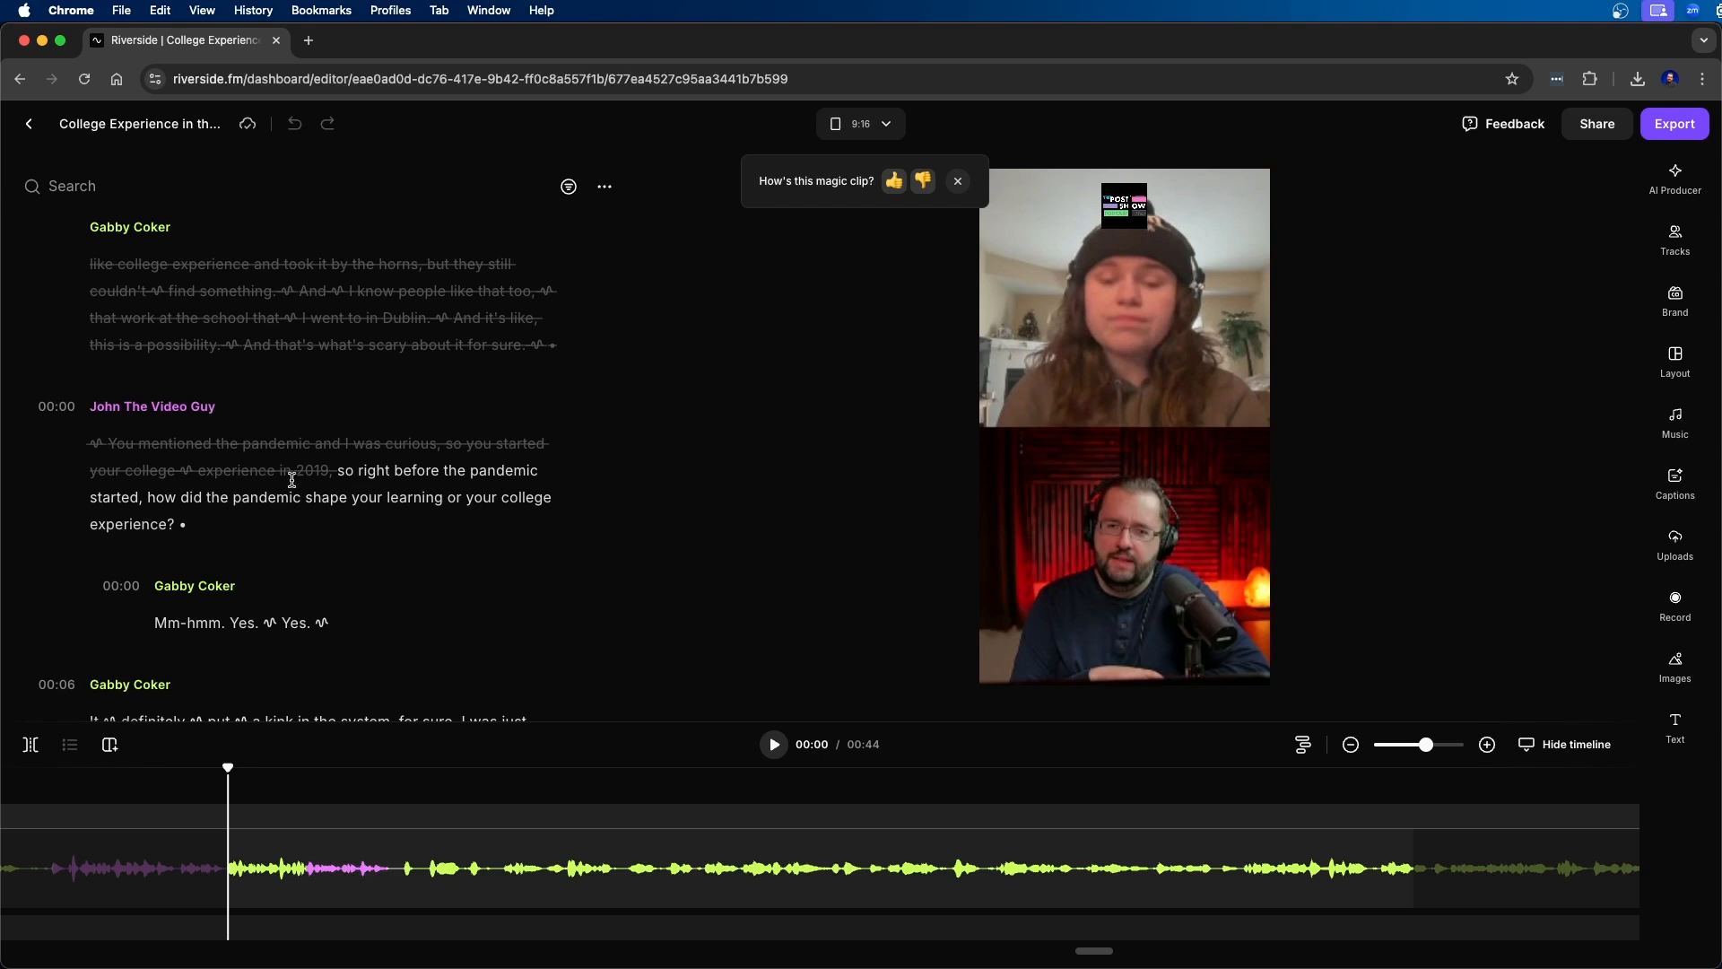
scroll(334, 470, "down", 3)
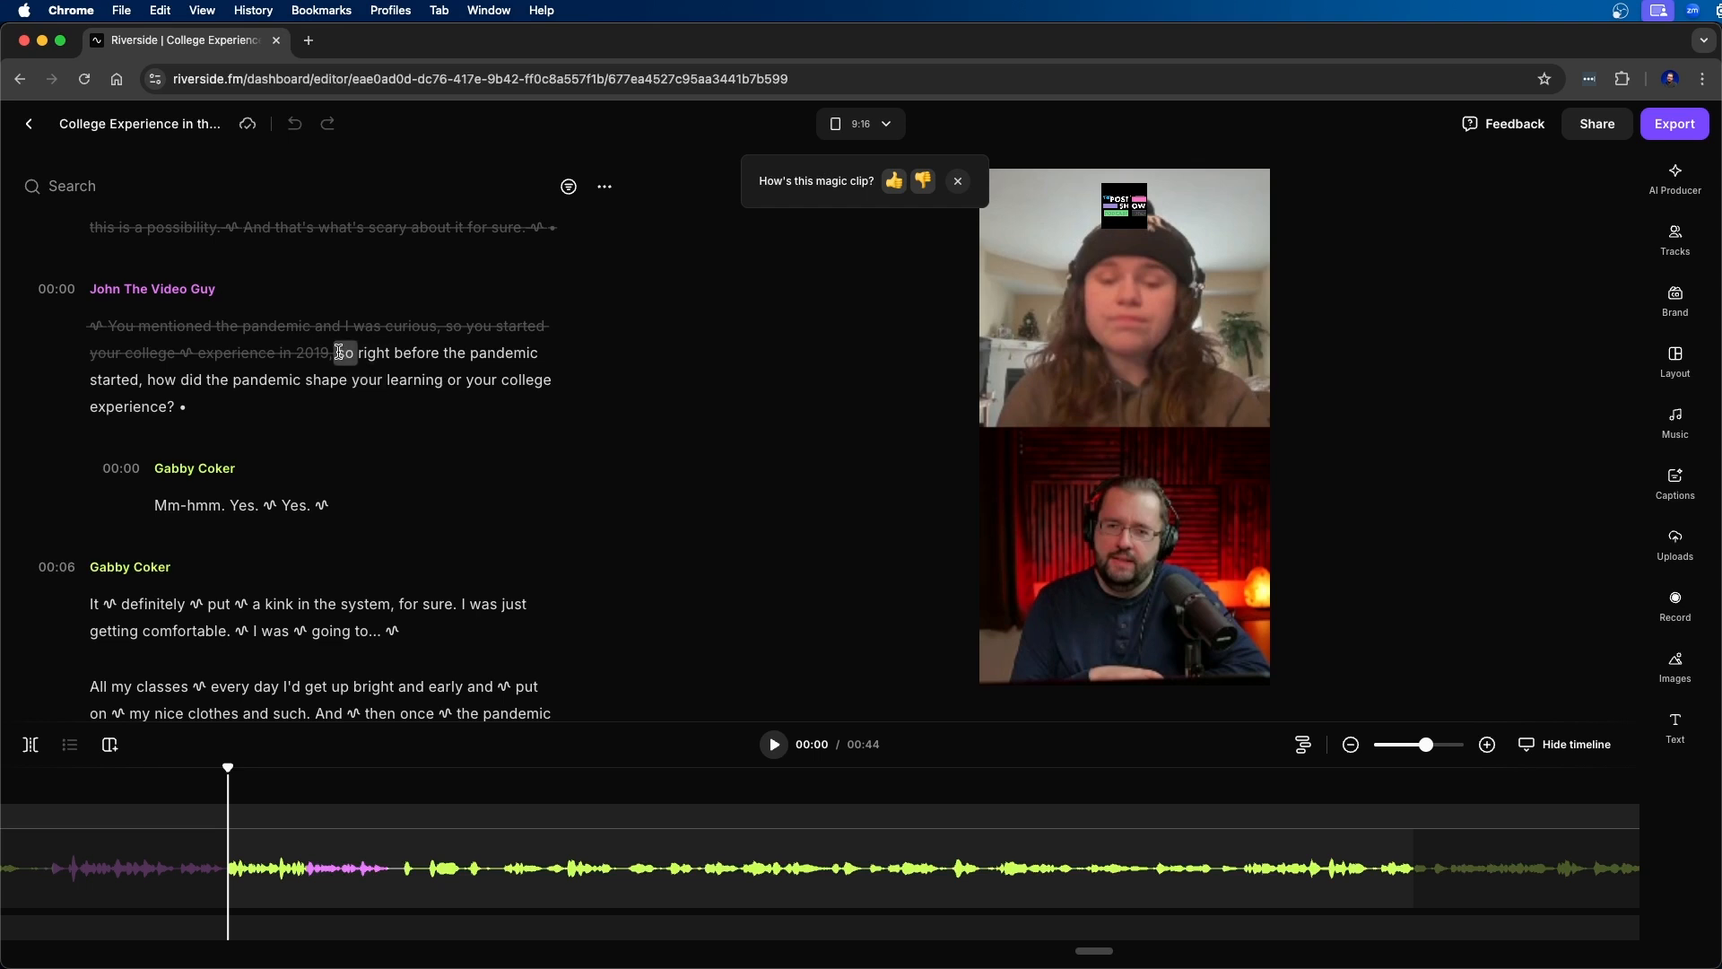
left_click_drag(337, 350, 472, 450)
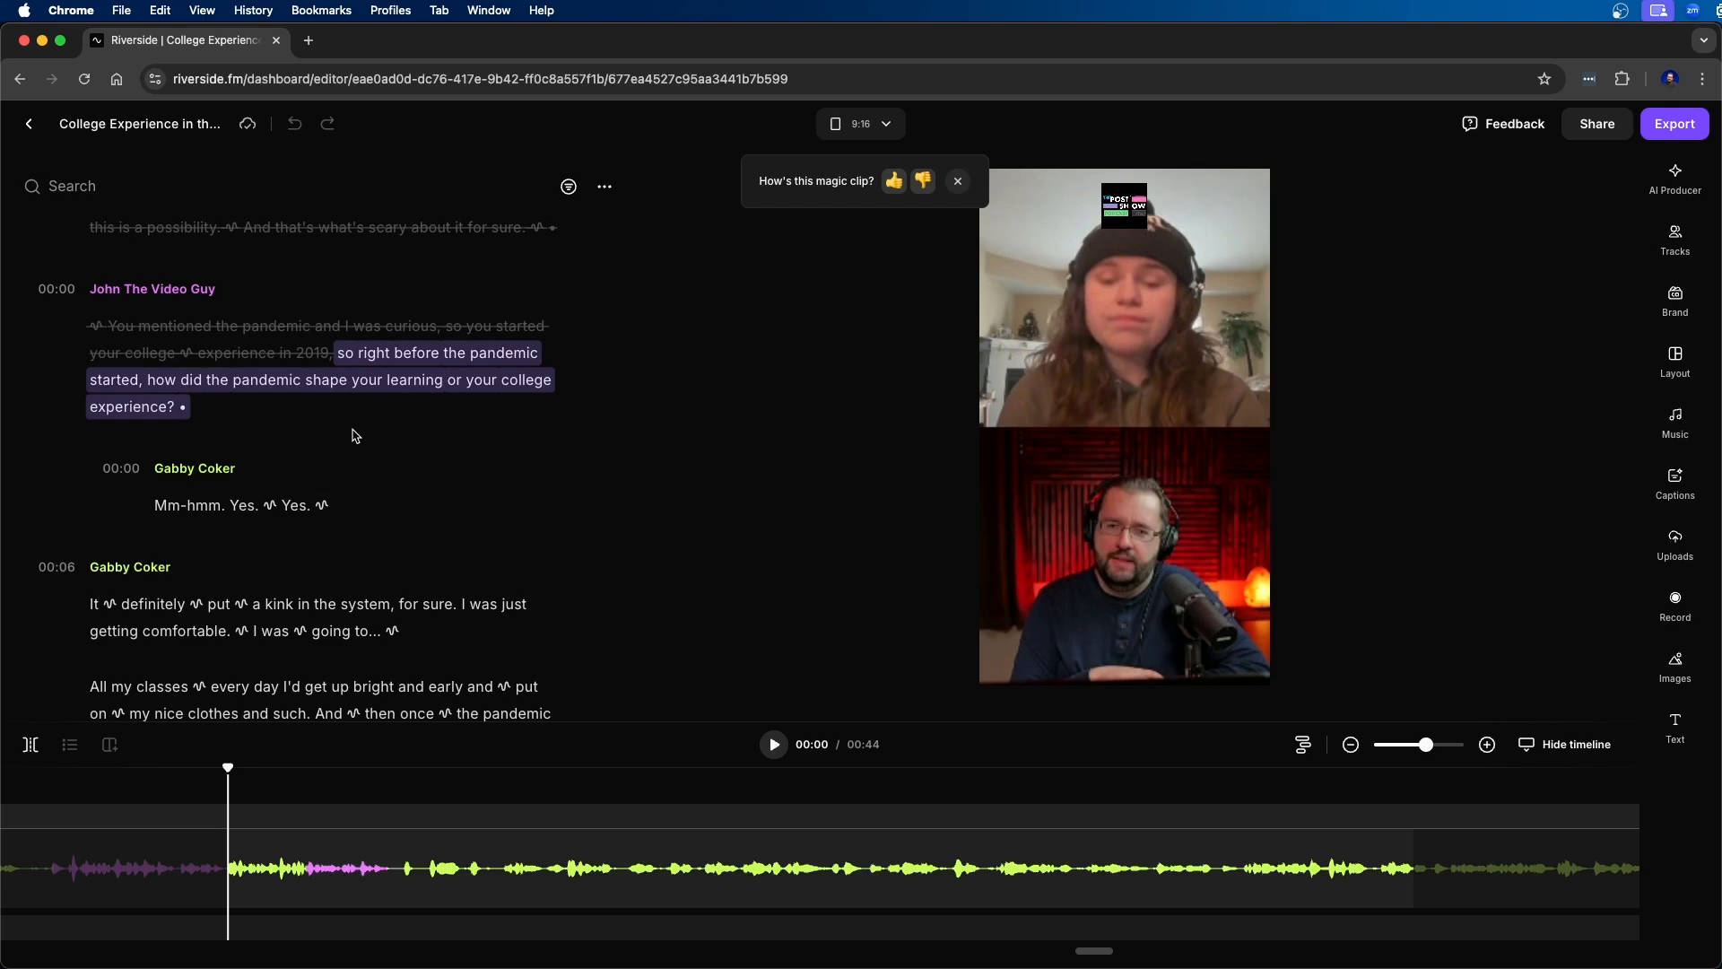
left_click(359, 321)
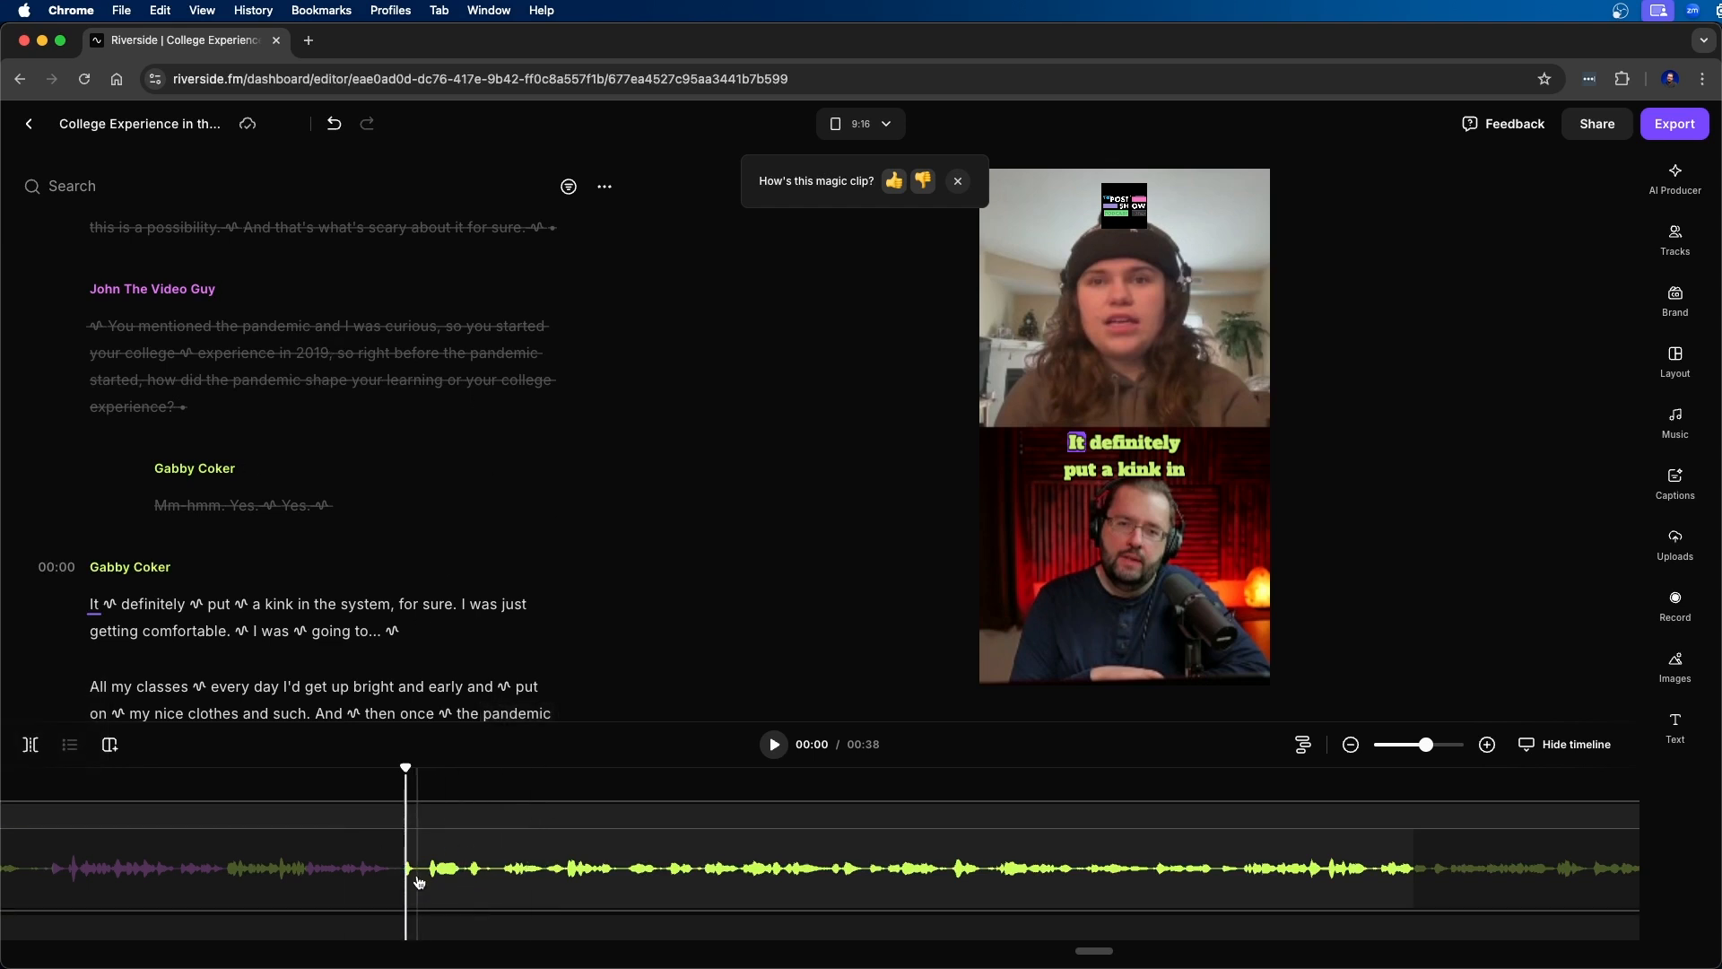
Step: Extend the clip's start on the timeline, trim it back to begin at "It definitely", and play the opening
left_click_drag(402, 867, 227, 884)
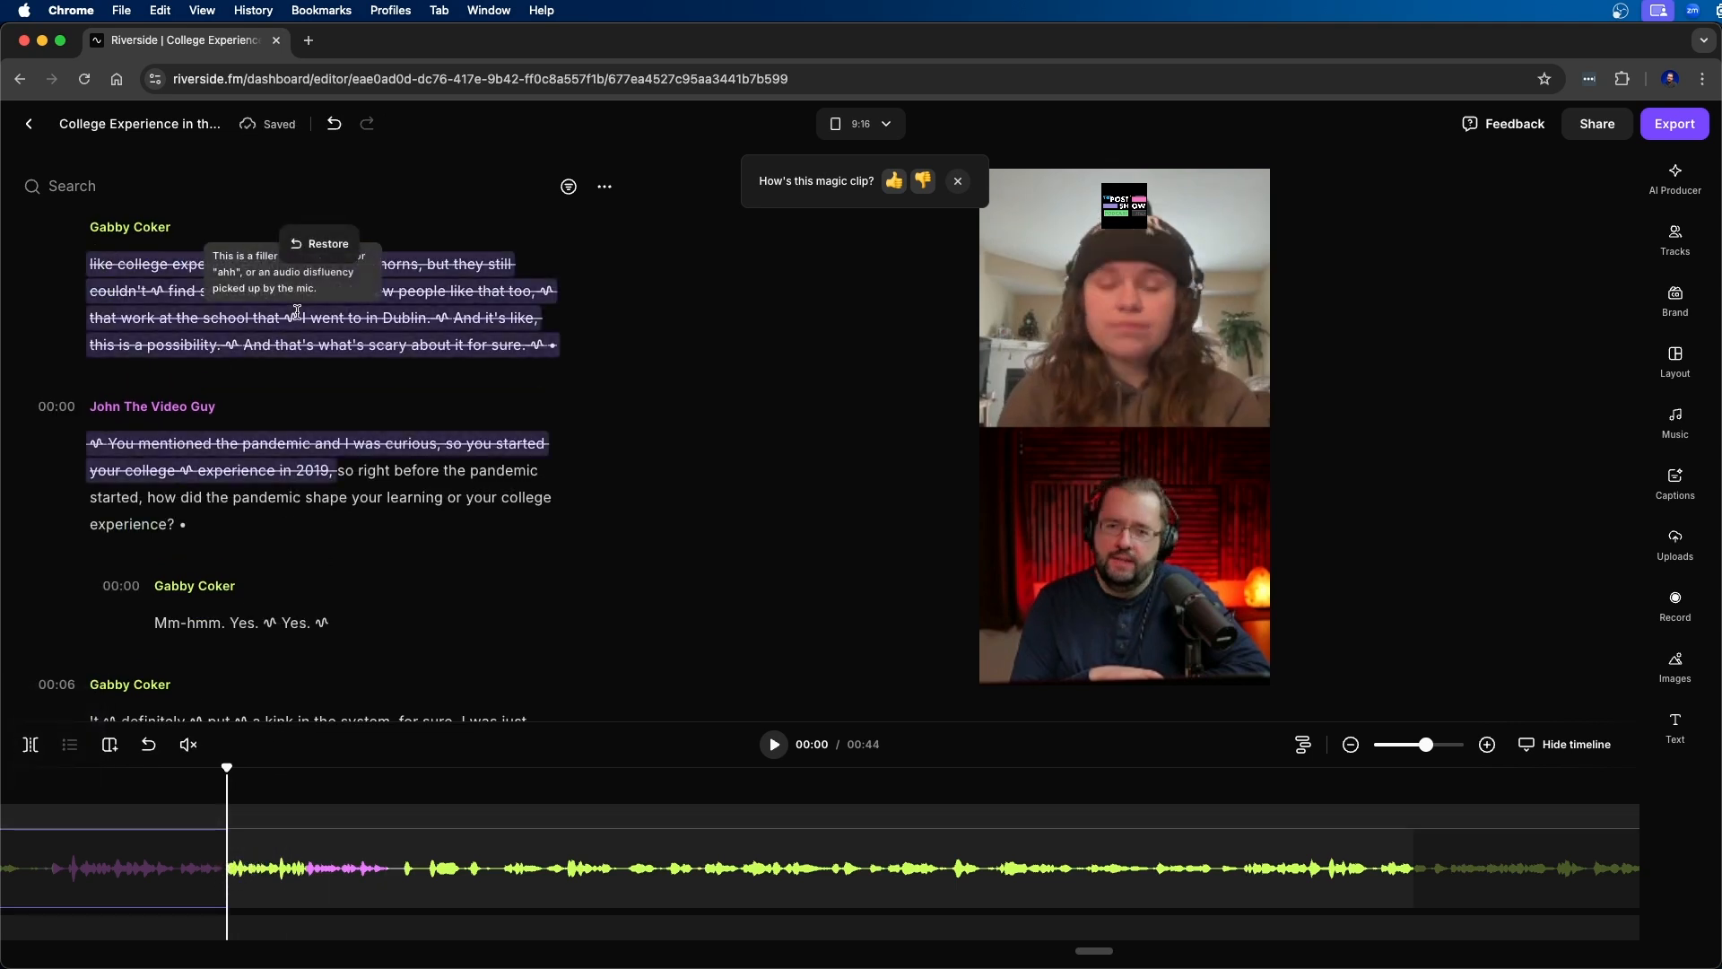
left_click_drag(223, 875, 426, 881)
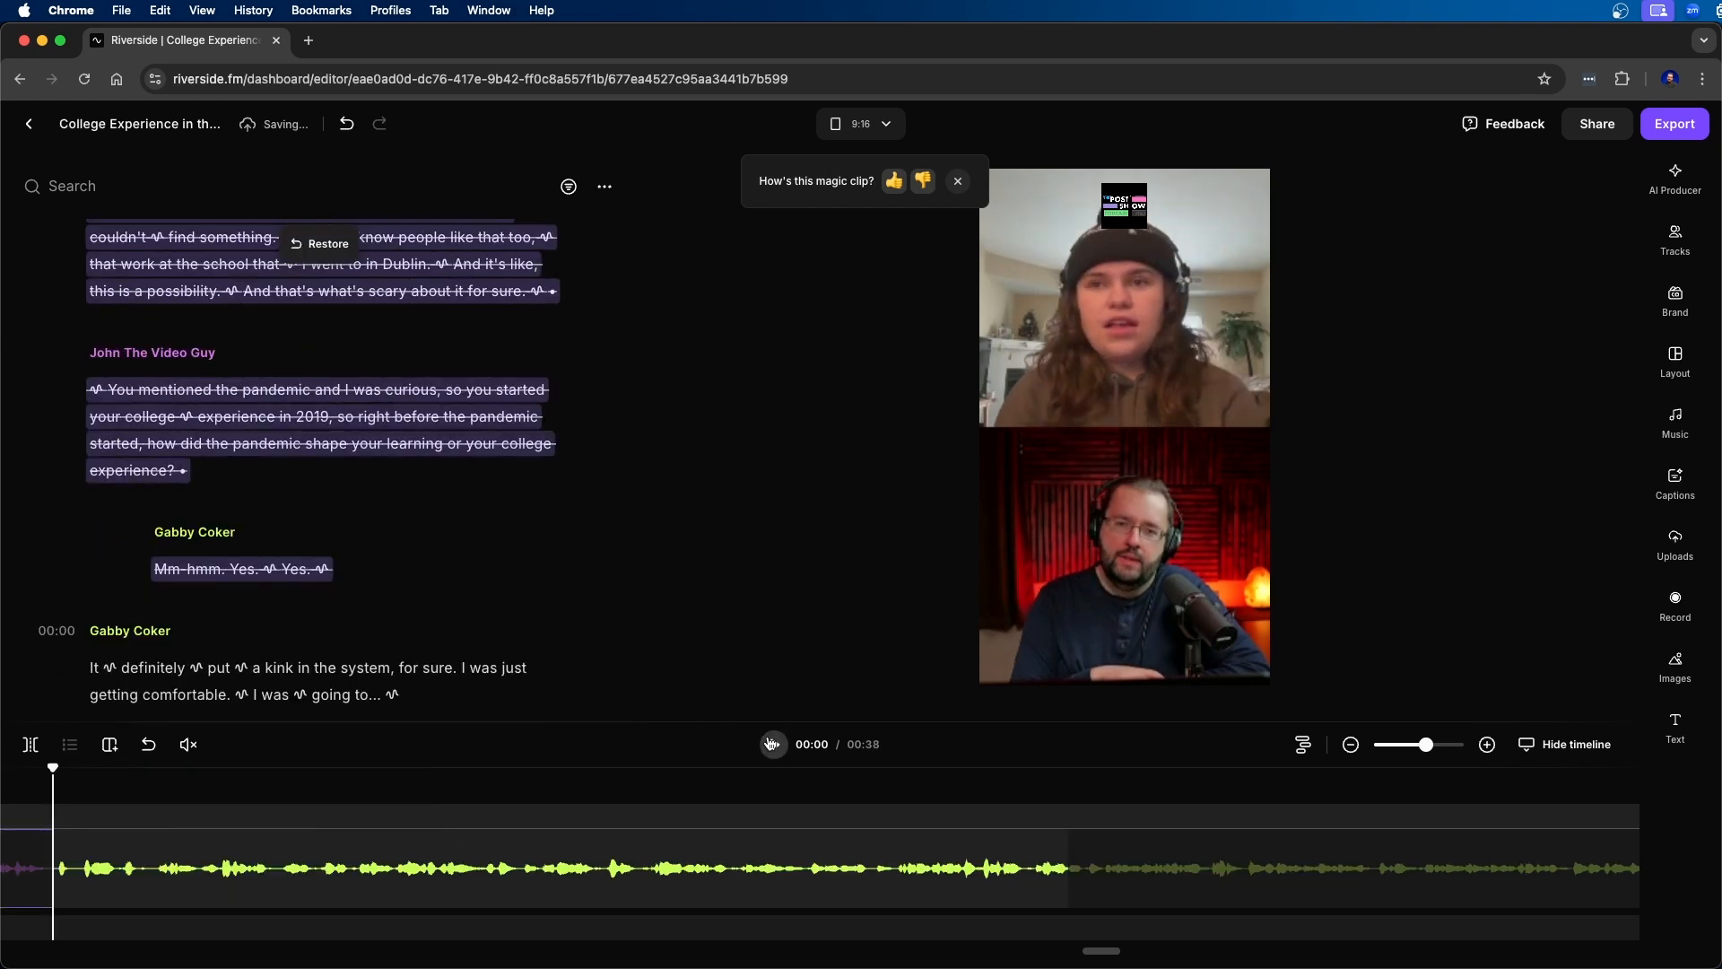
left_click(774, 744)
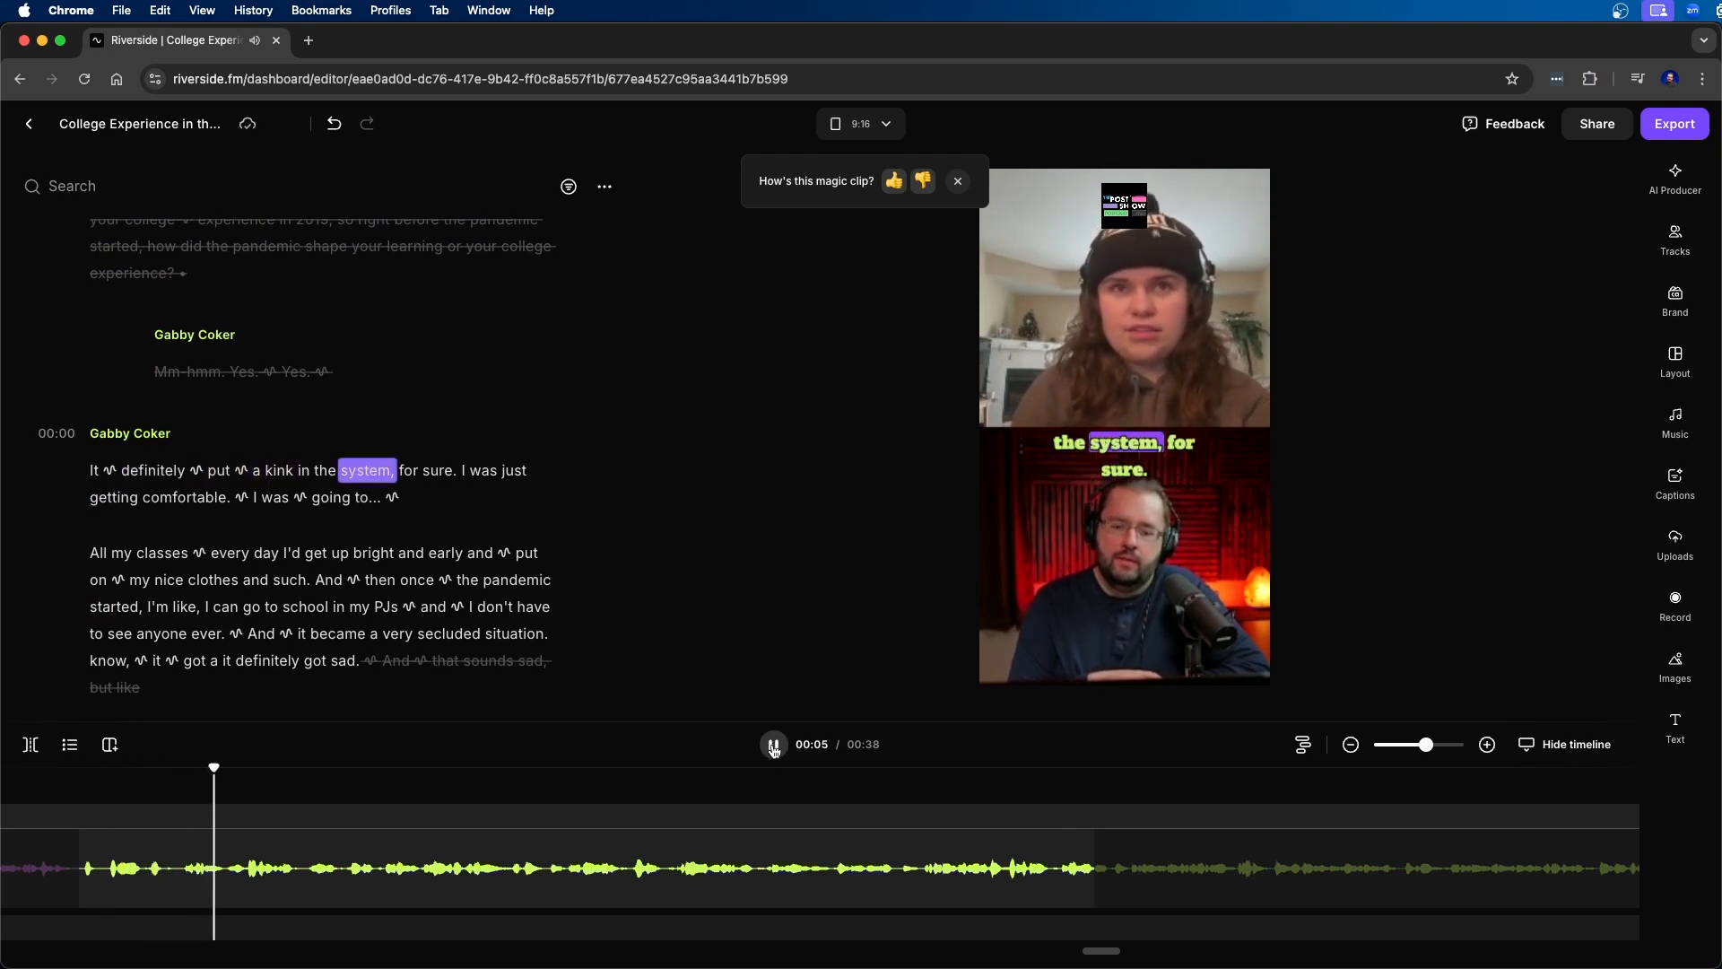
left_click(1141, 388)
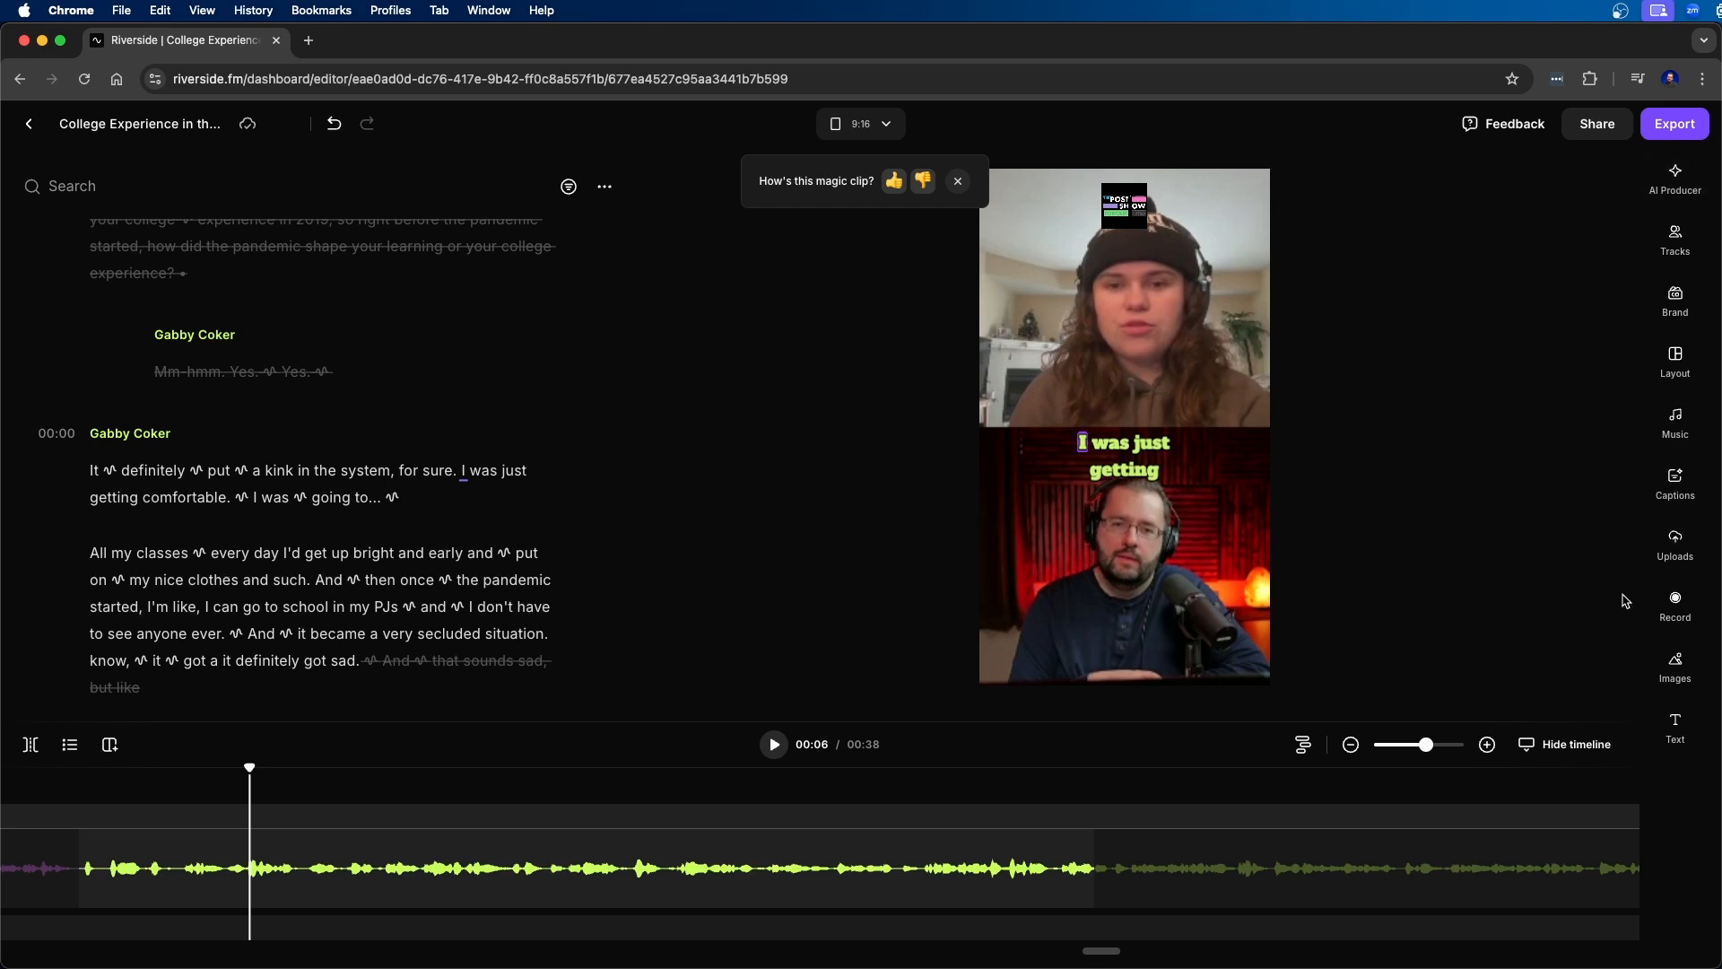
Step: Set the clip's pace to Super fast, remove its filler sounds, and preview the tightened clip
left_click(1658, 182)
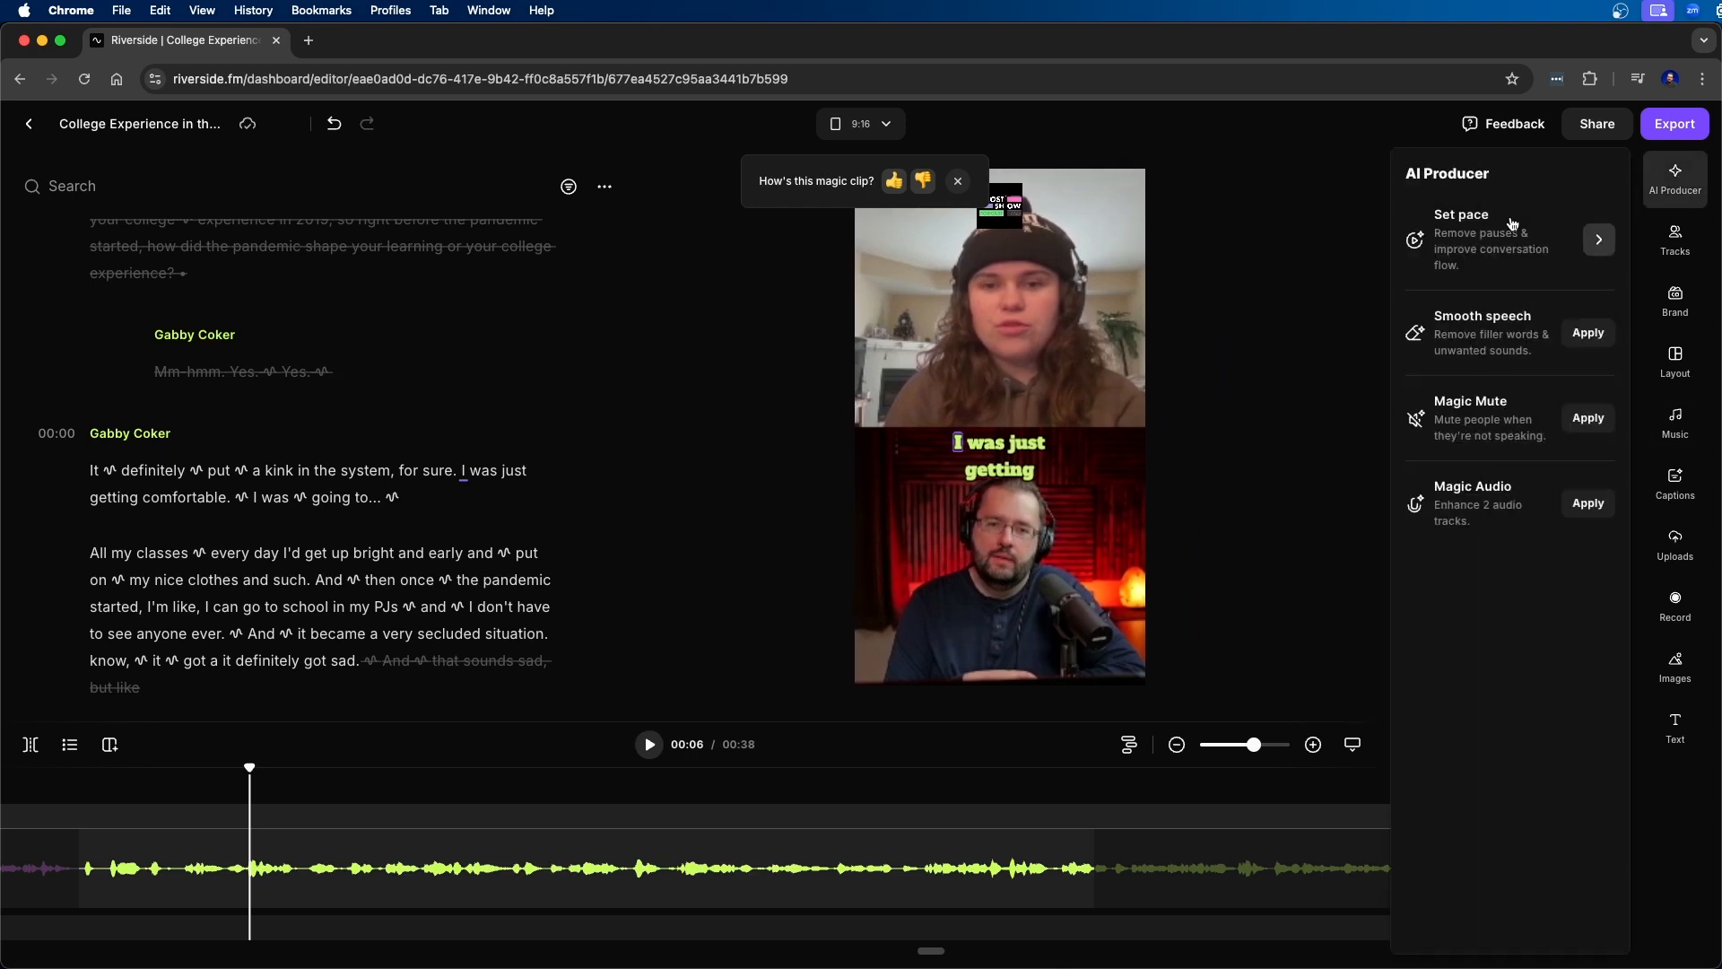
left_click(1600, 242)
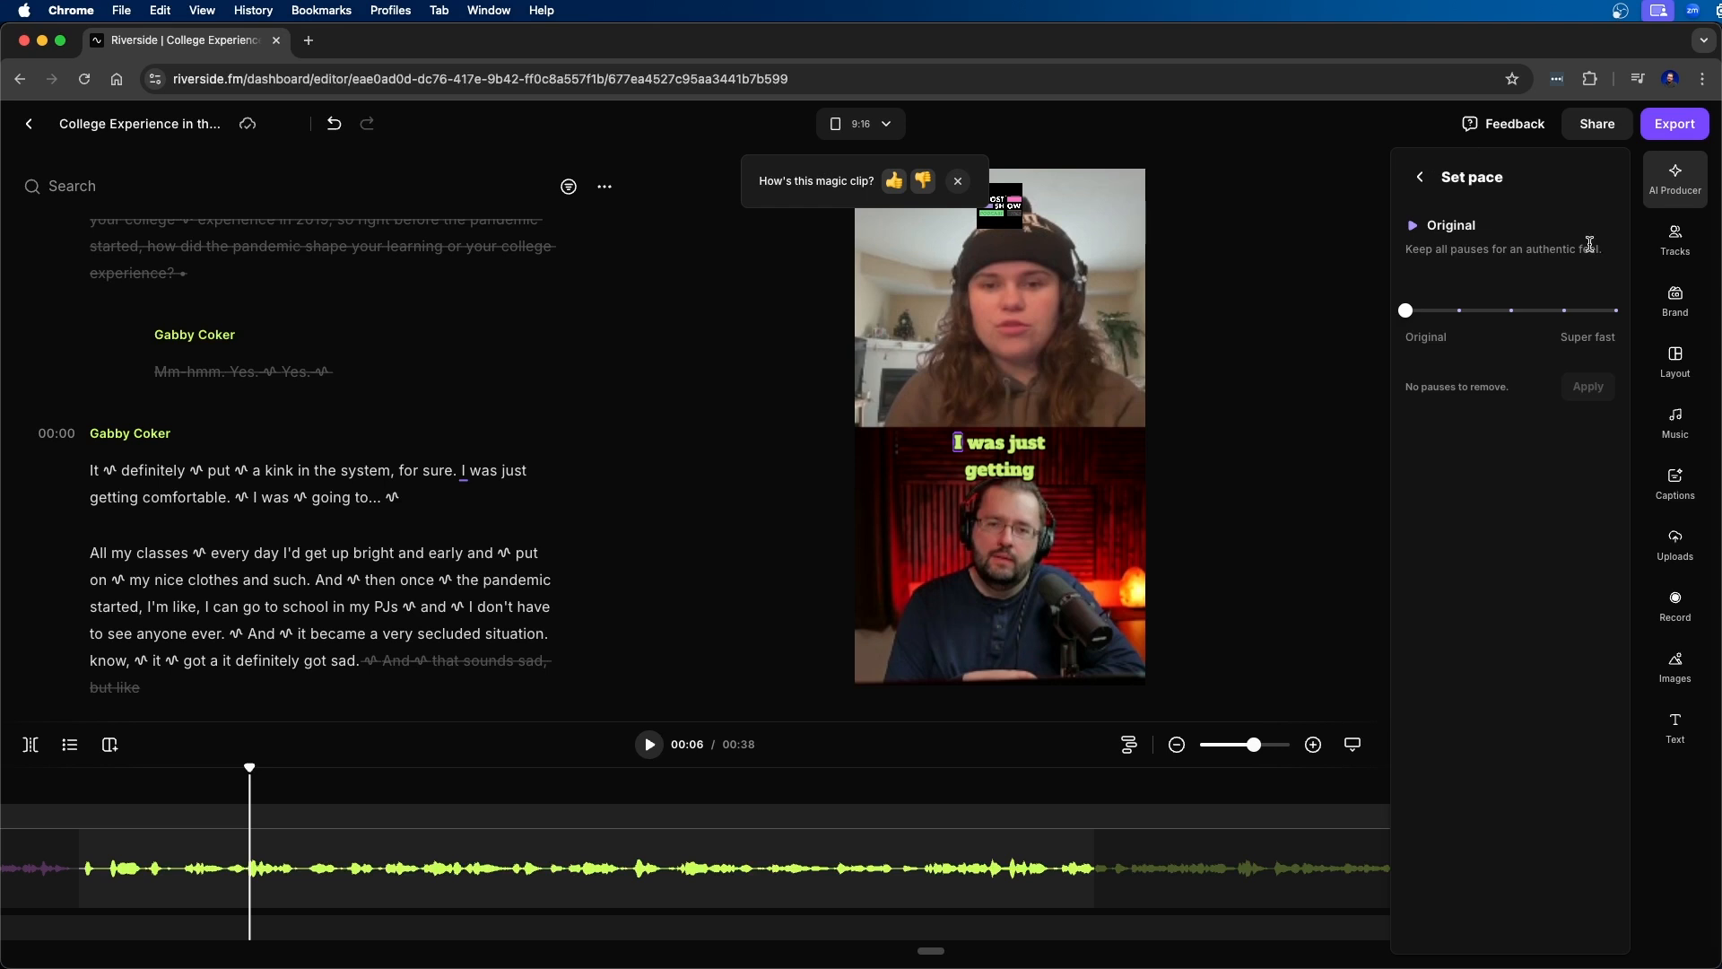
left_click_drag(1440, 318, 1618, 319)
left_click(1420, 178)
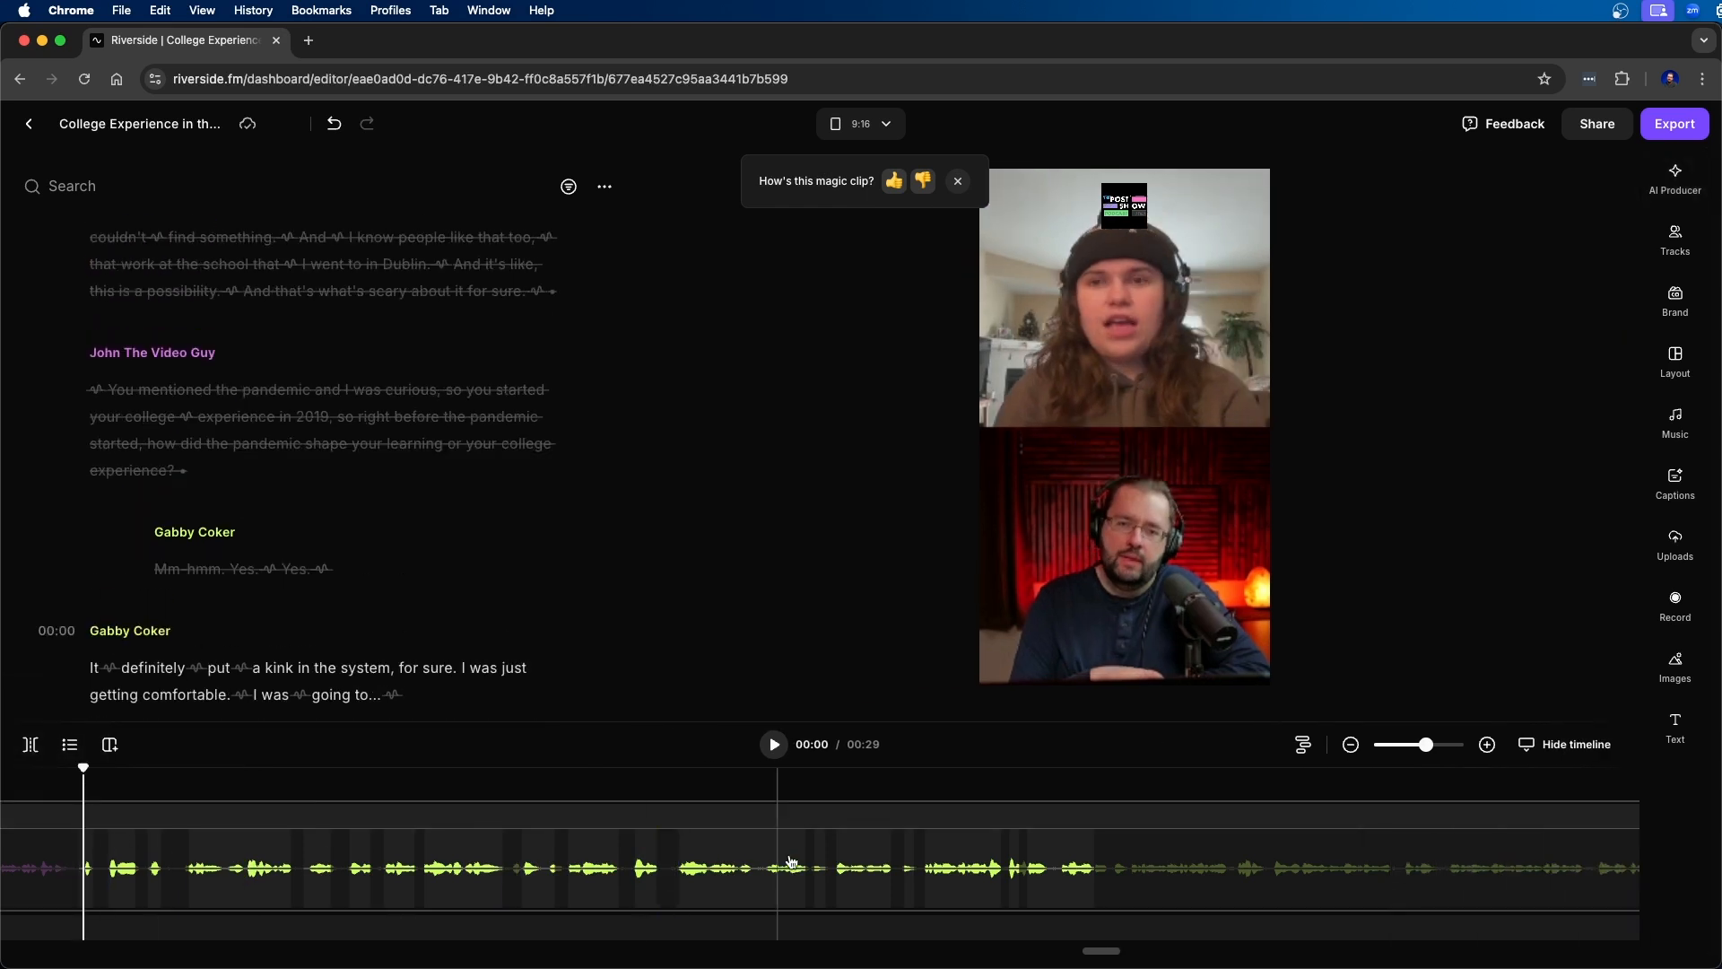
key("space")
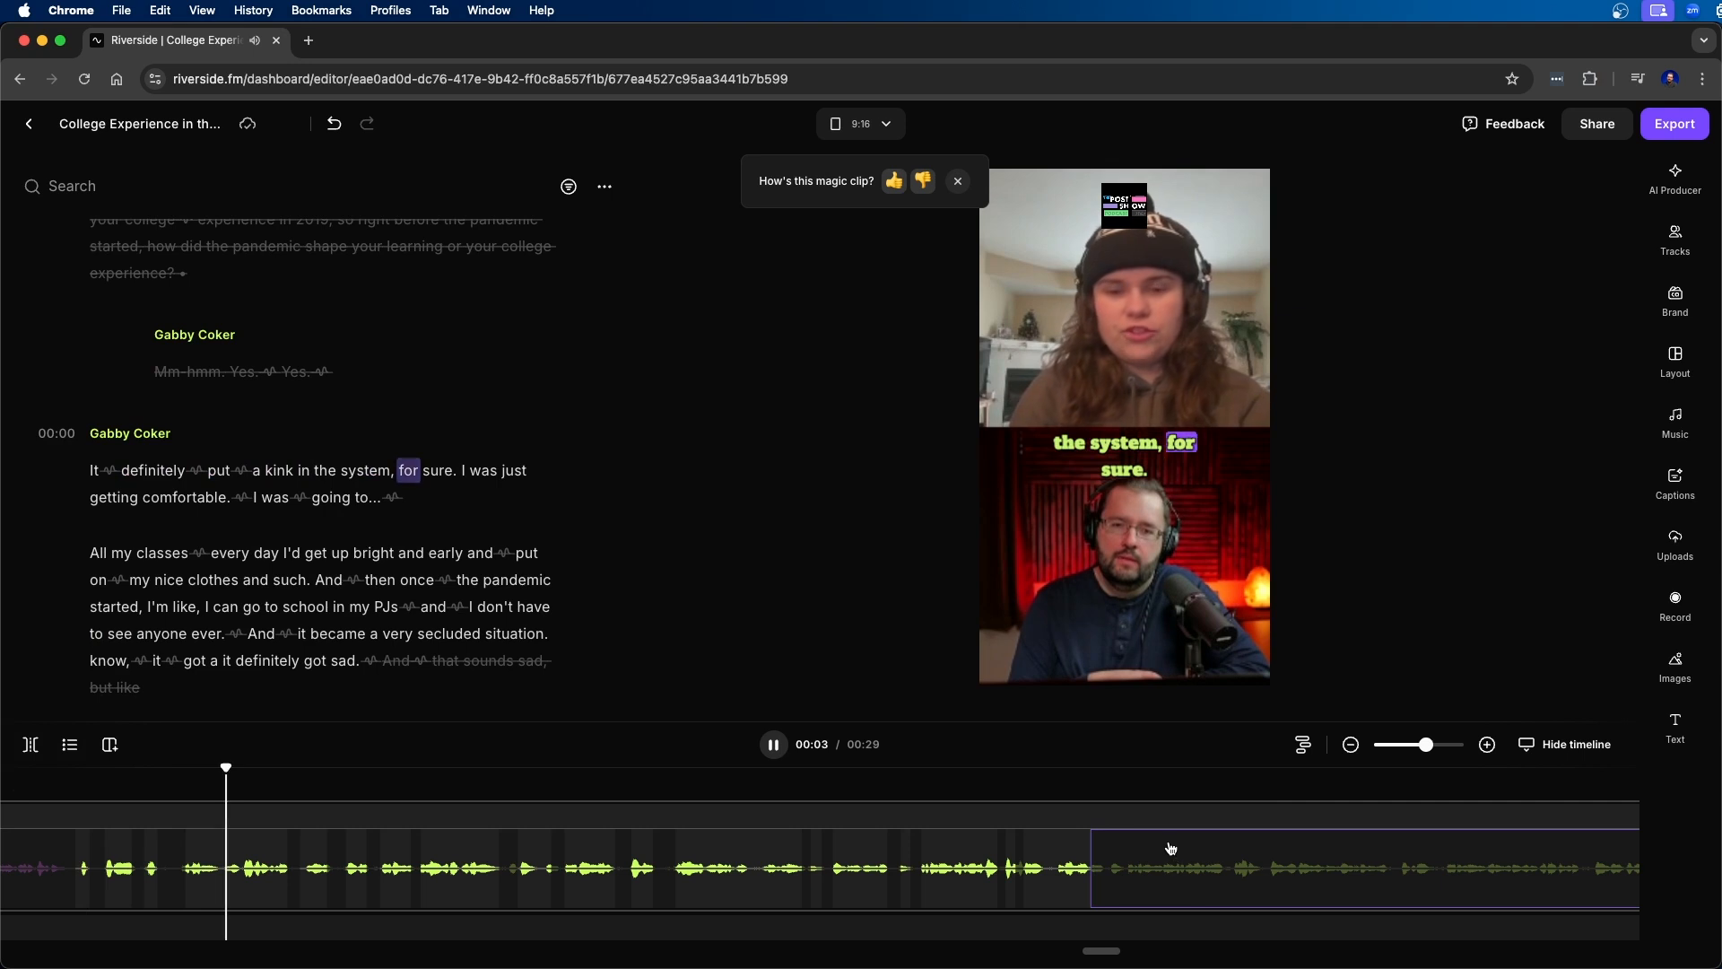
left_click(810, 852)
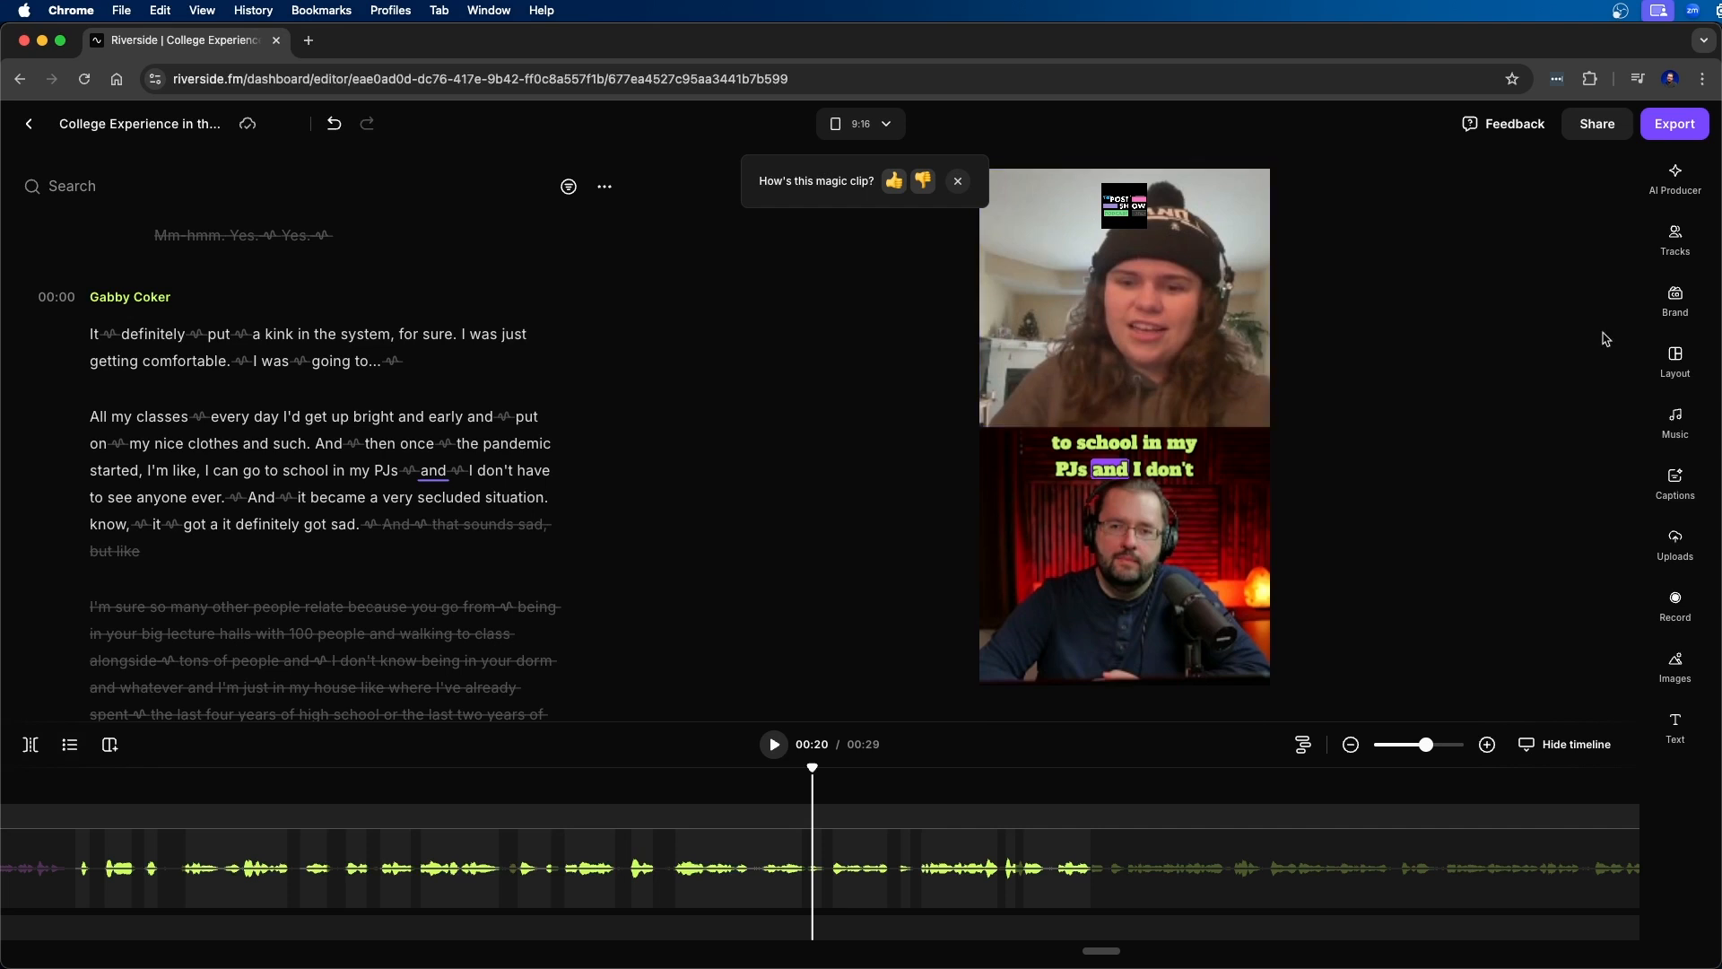
Step: Move the Post Show logo to the upper-left corner of the video frame and enlarge it
left_click(1671, 305)
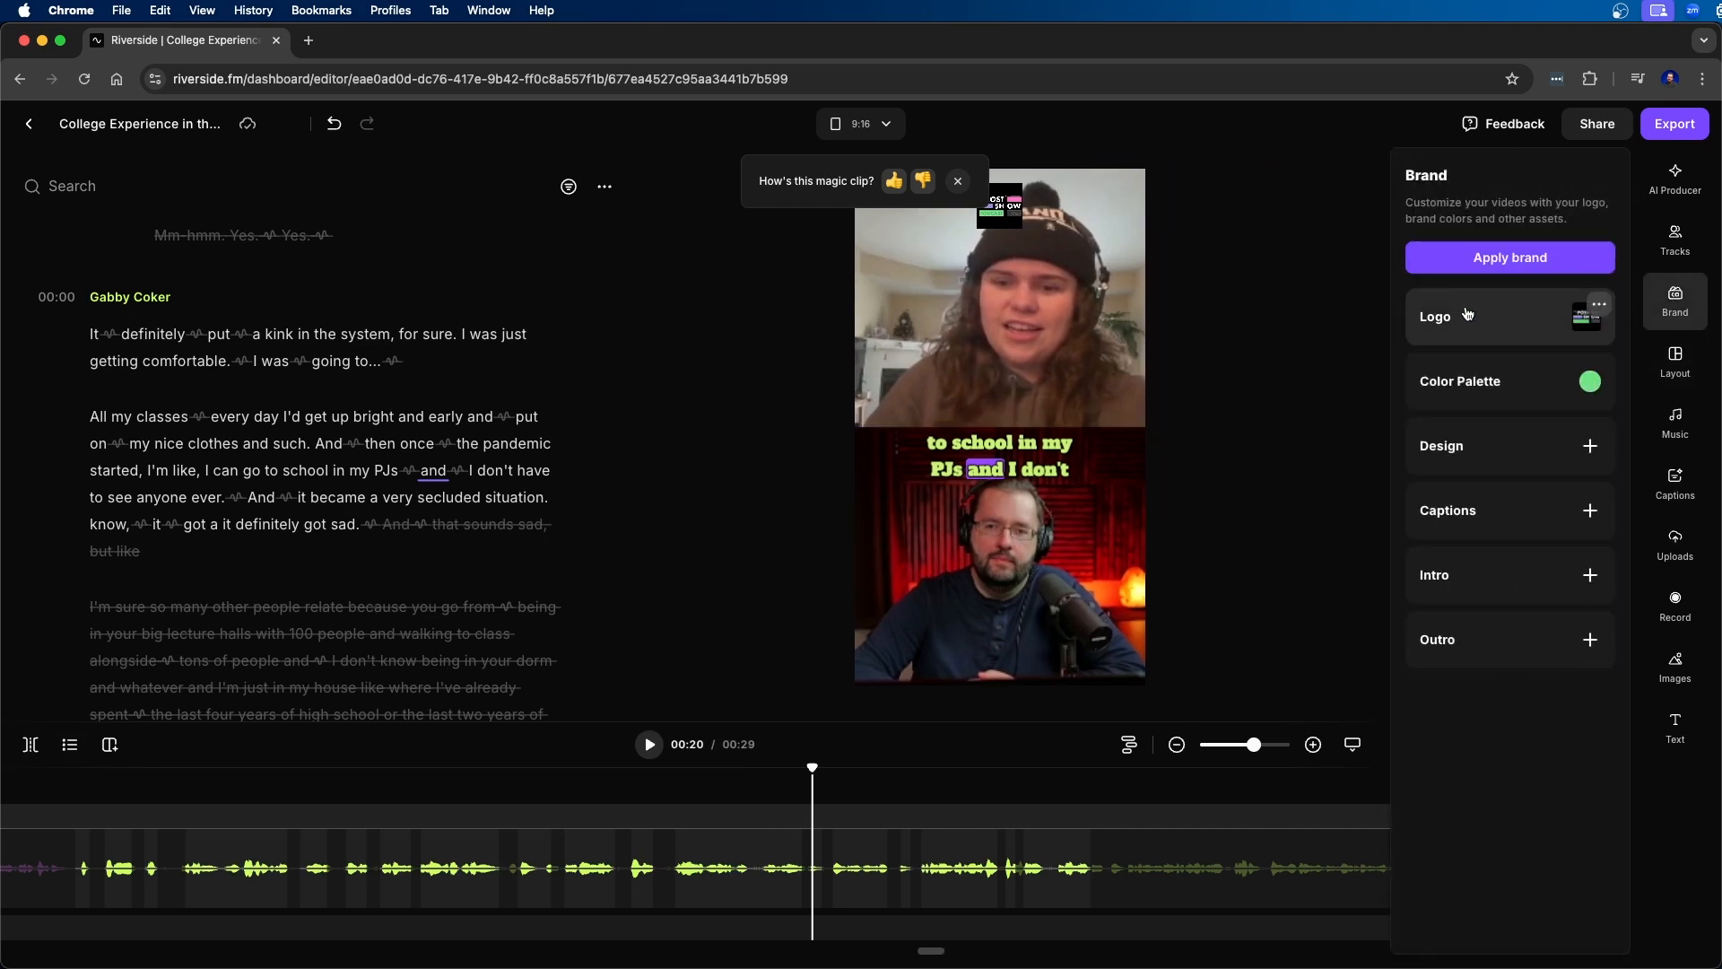
left_click(1480, 318)
mouse_move(1585, 258)
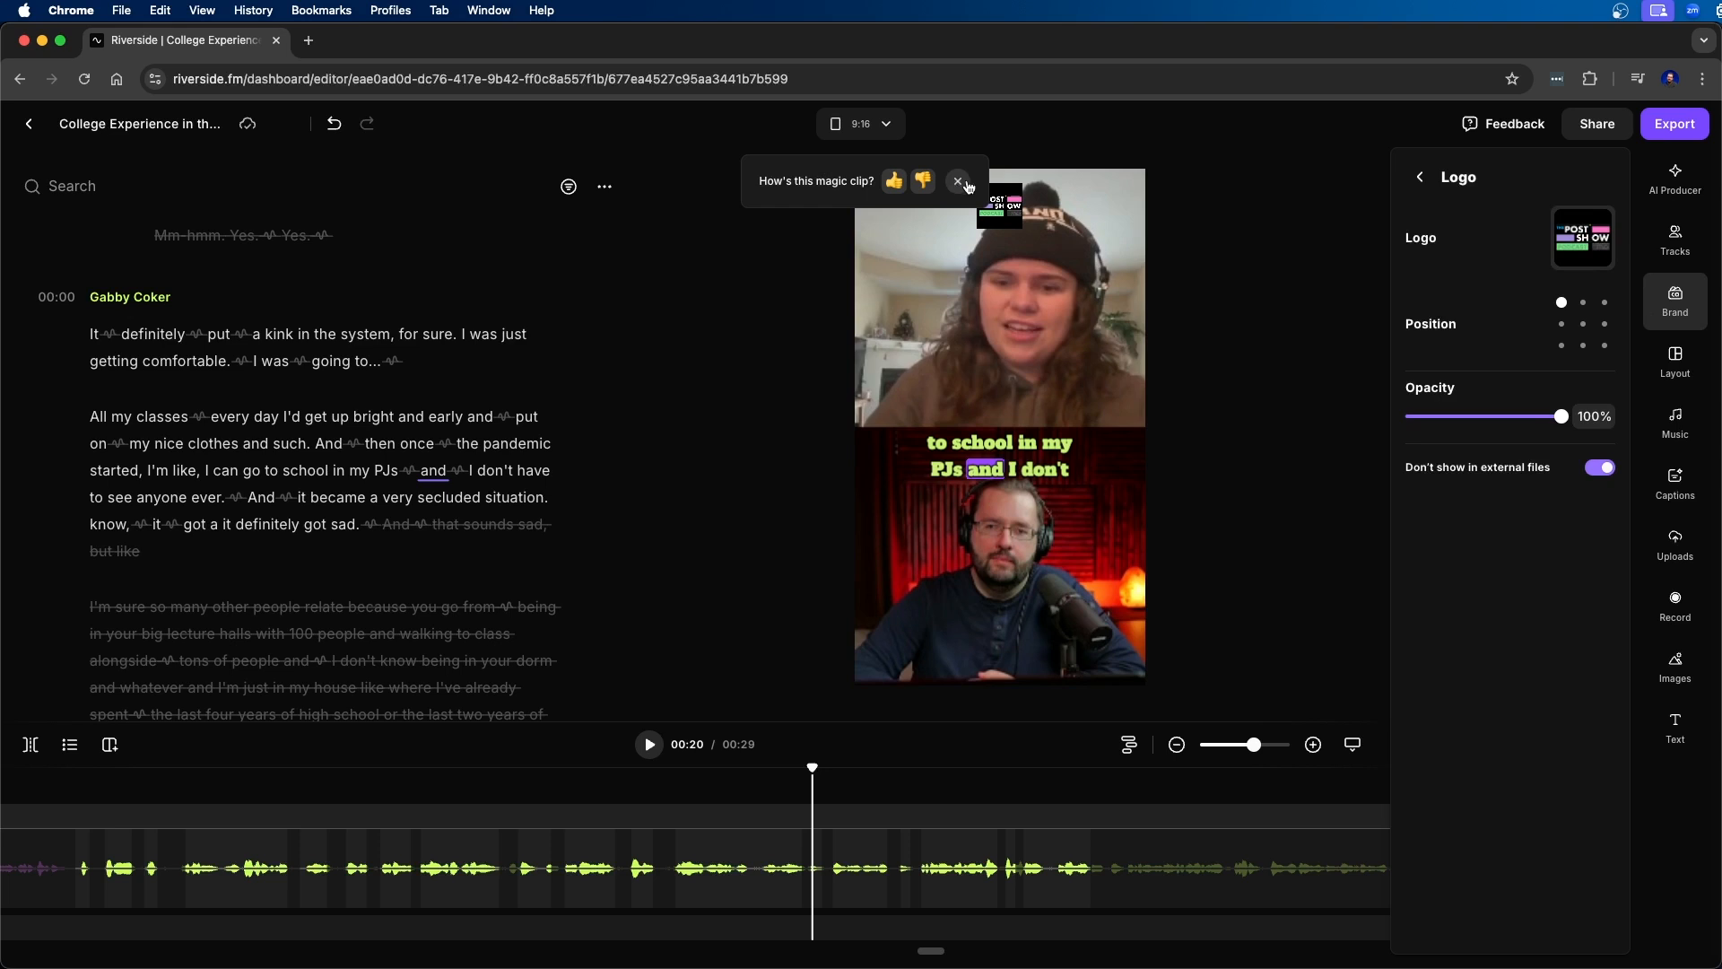
left_click(958, 181)
left_click_drag(1128, 201, 1025, 213)
left_click(1676, 300)
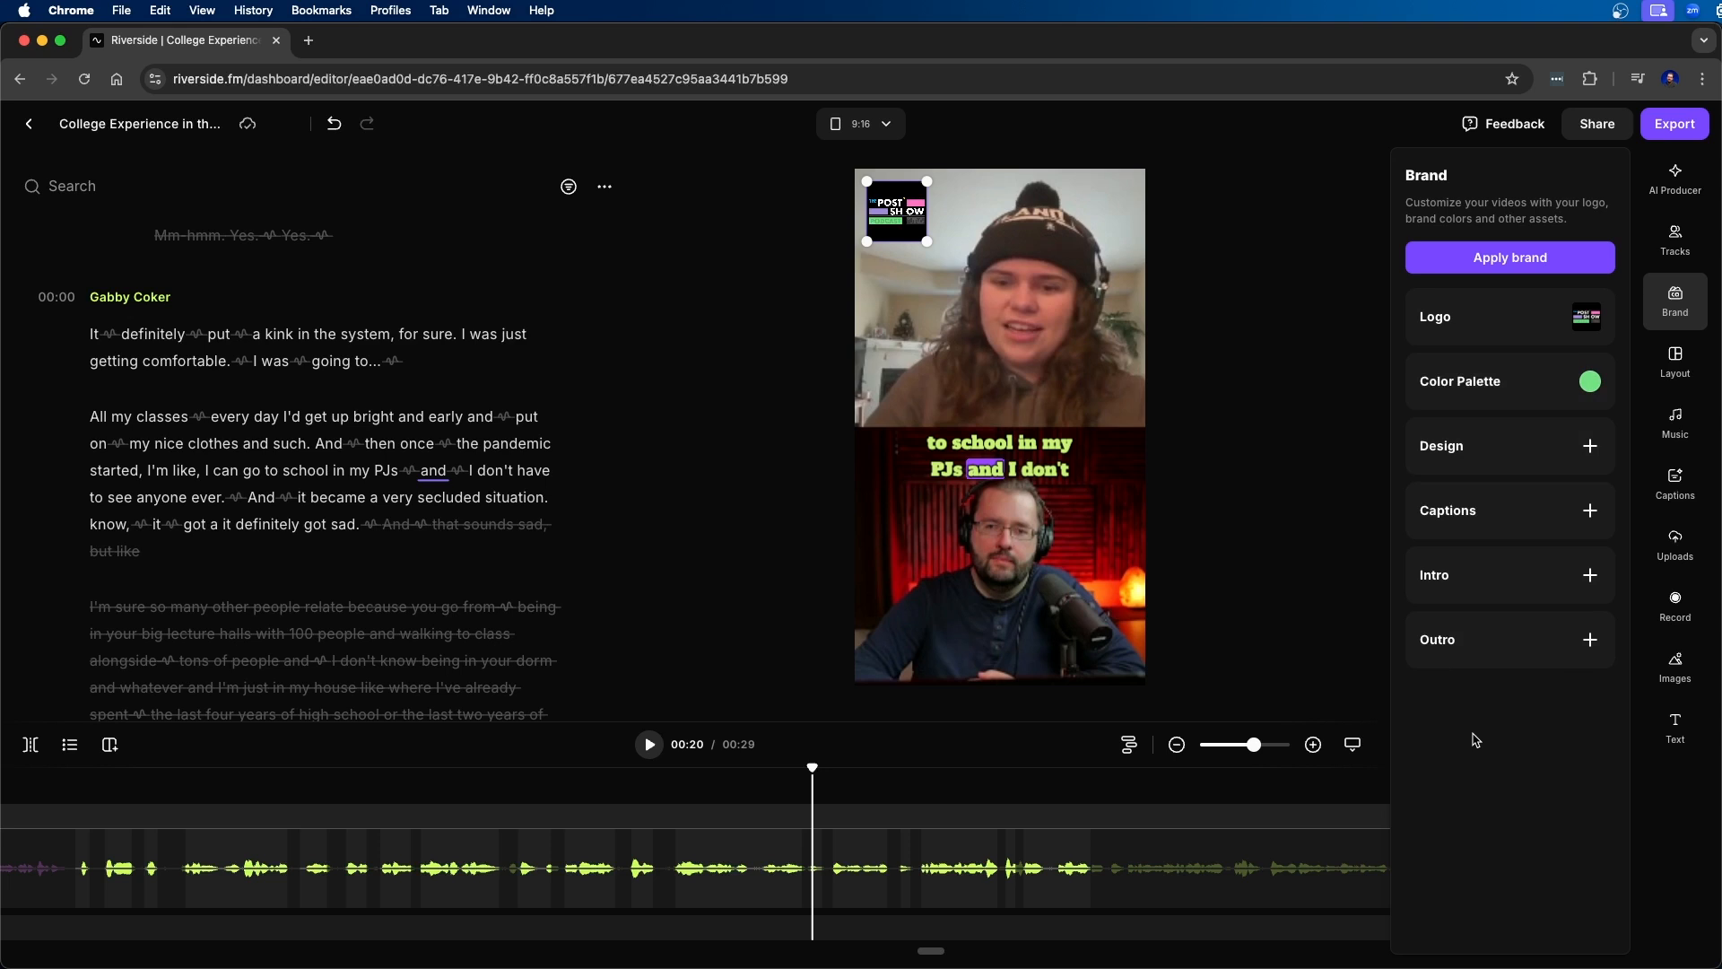
Step: Apply the Grid layout with Fill to the whole edit
left_click(1676, 362)
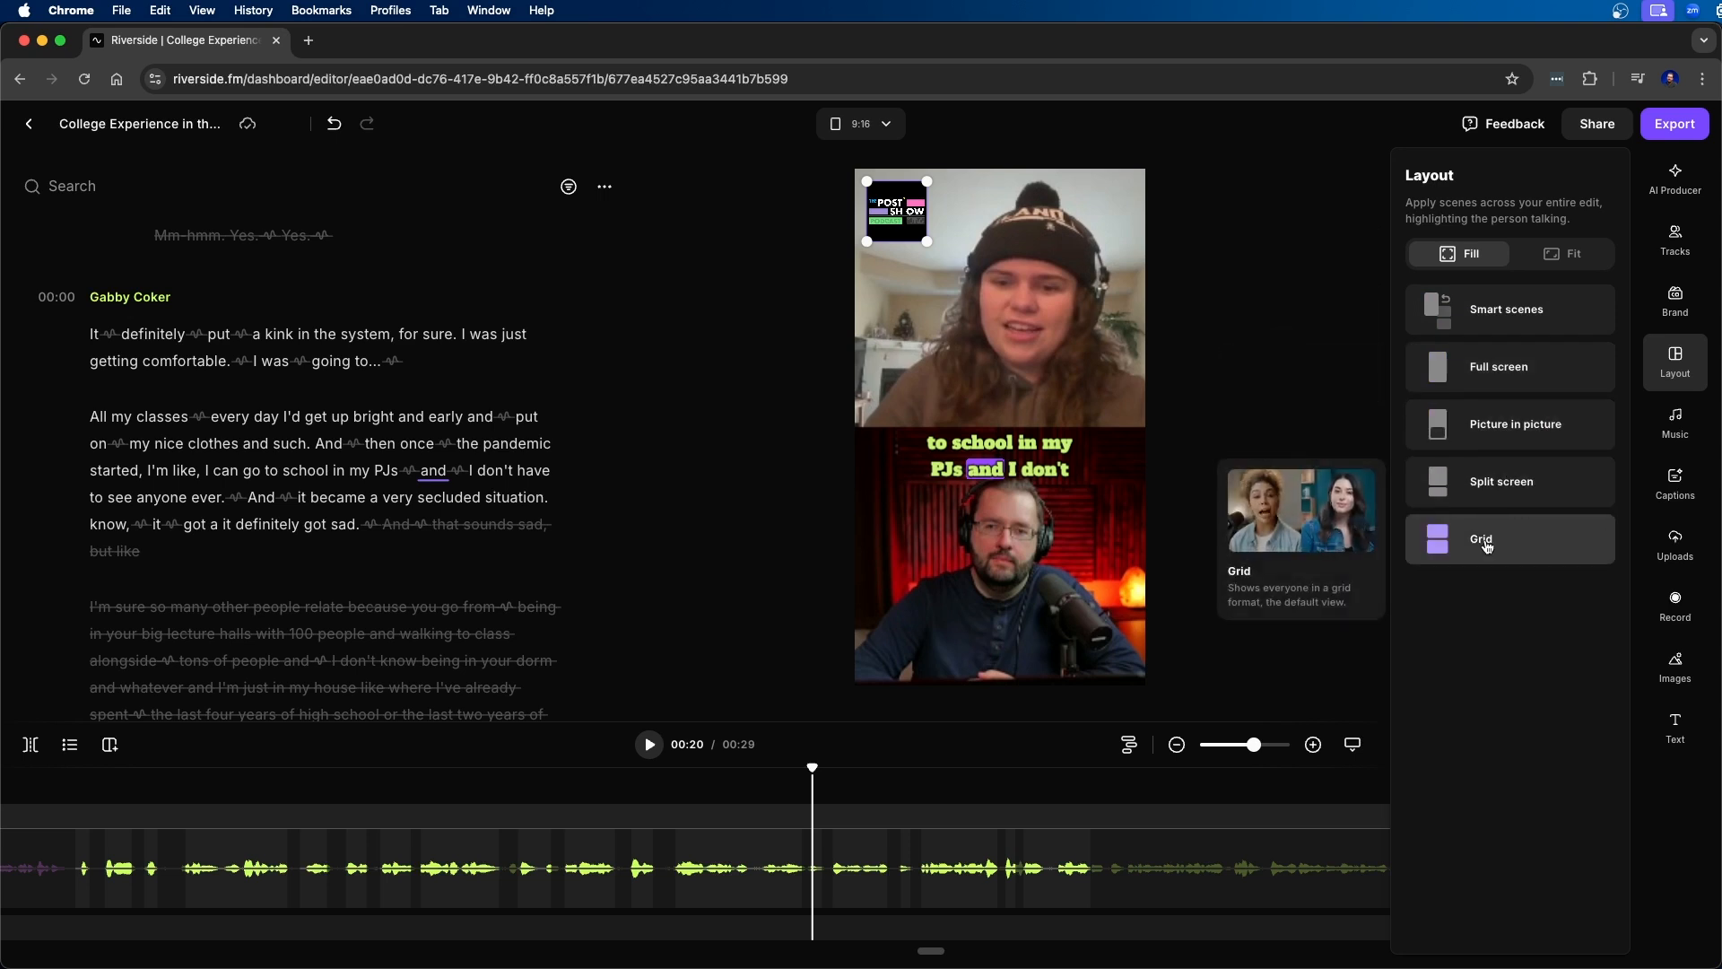
left_click(1507, 545)
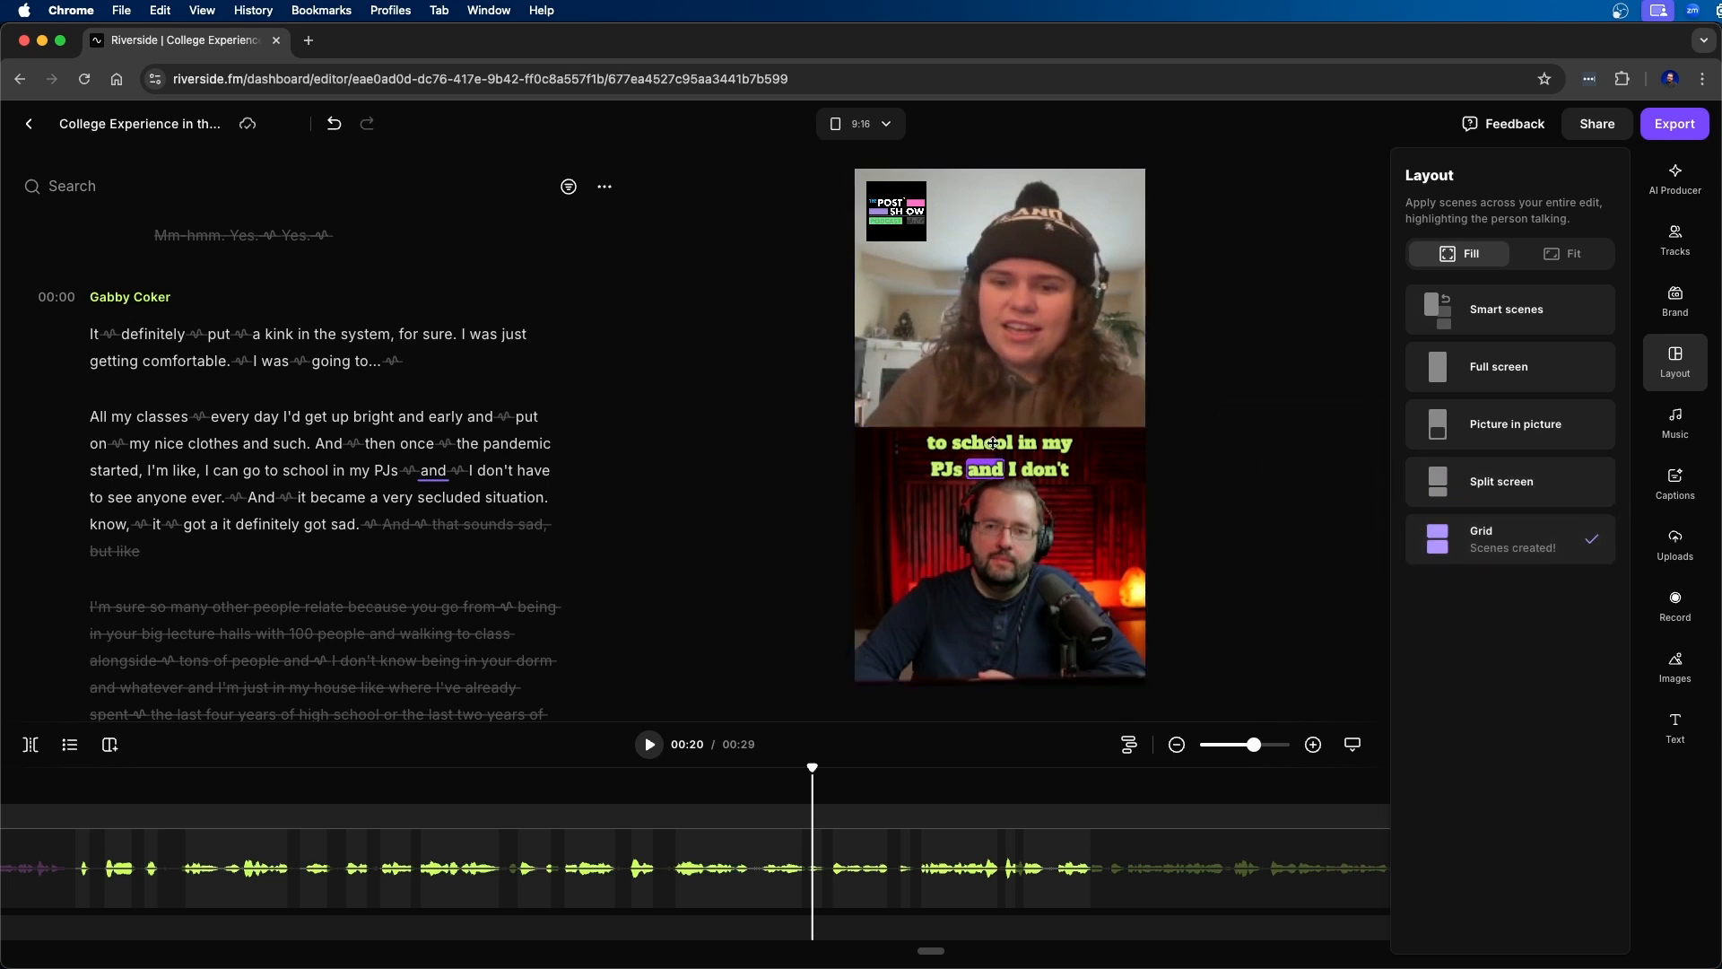
Step: Apply the white caption preset with purple word highlighting and move the captions up over the divide between the two speakers
left_click(1670, 494)
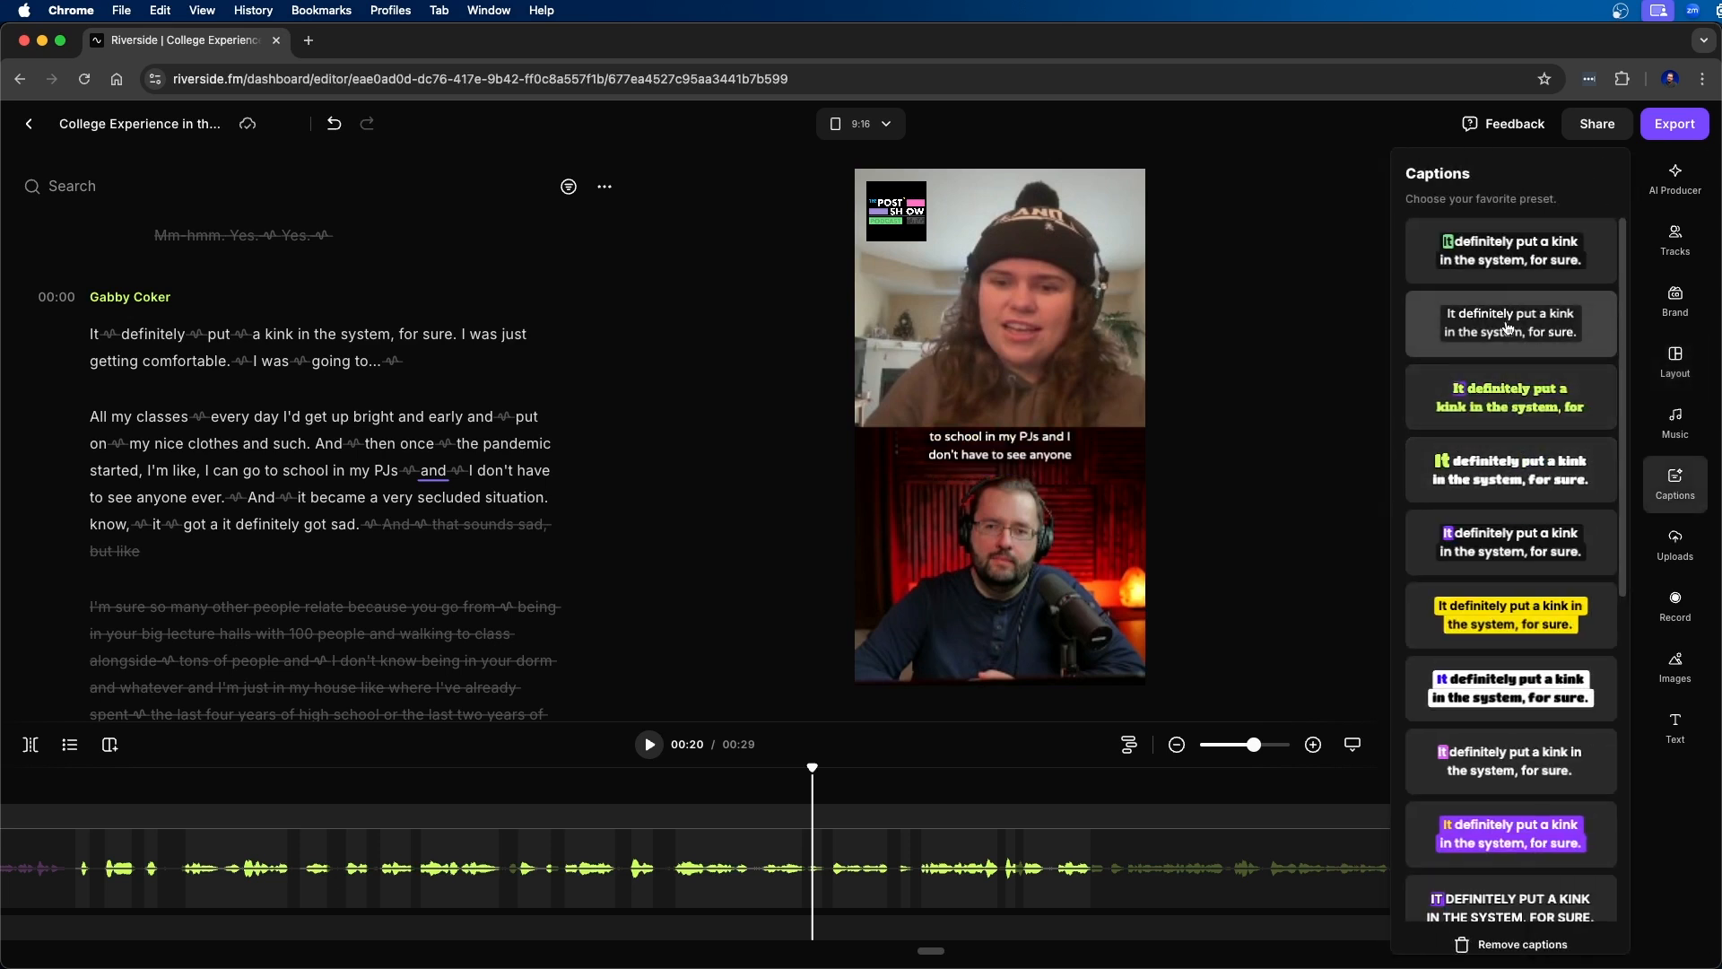
left_click(1490, 541)
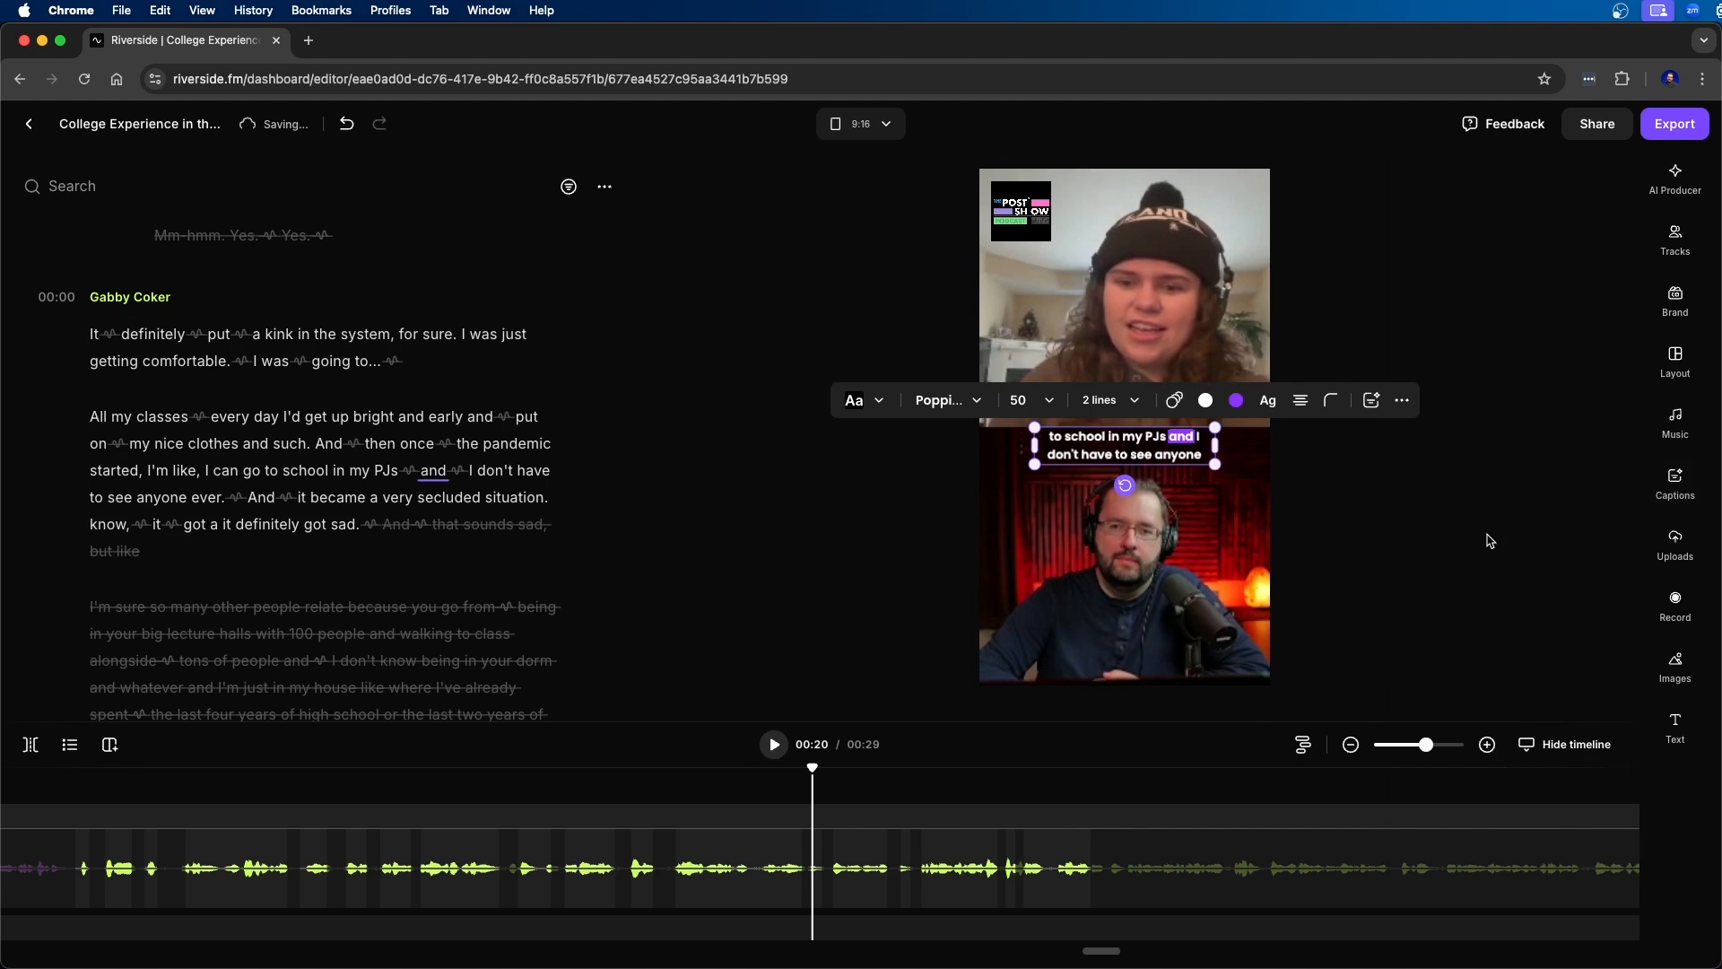
left_click_drag(1169, 433, 1160, 414)
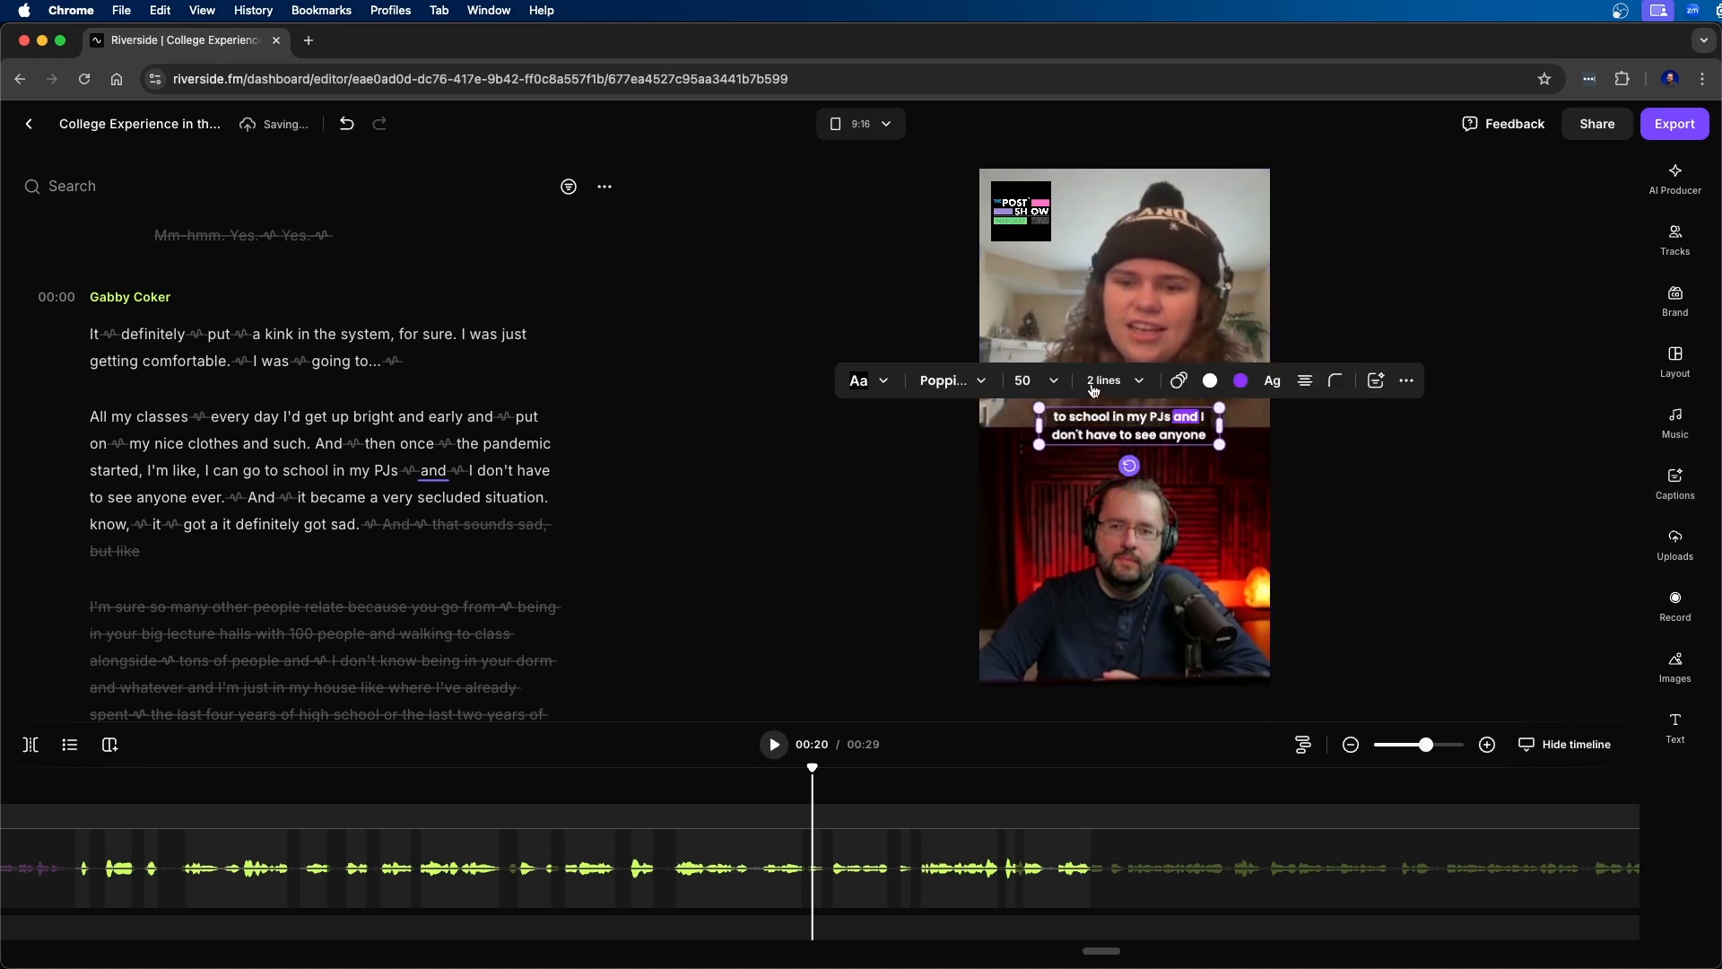
Step: Browse the caption fonts and preview up to 5 lines of text, keeping the captions at 2 lines
left_click(947, 391)
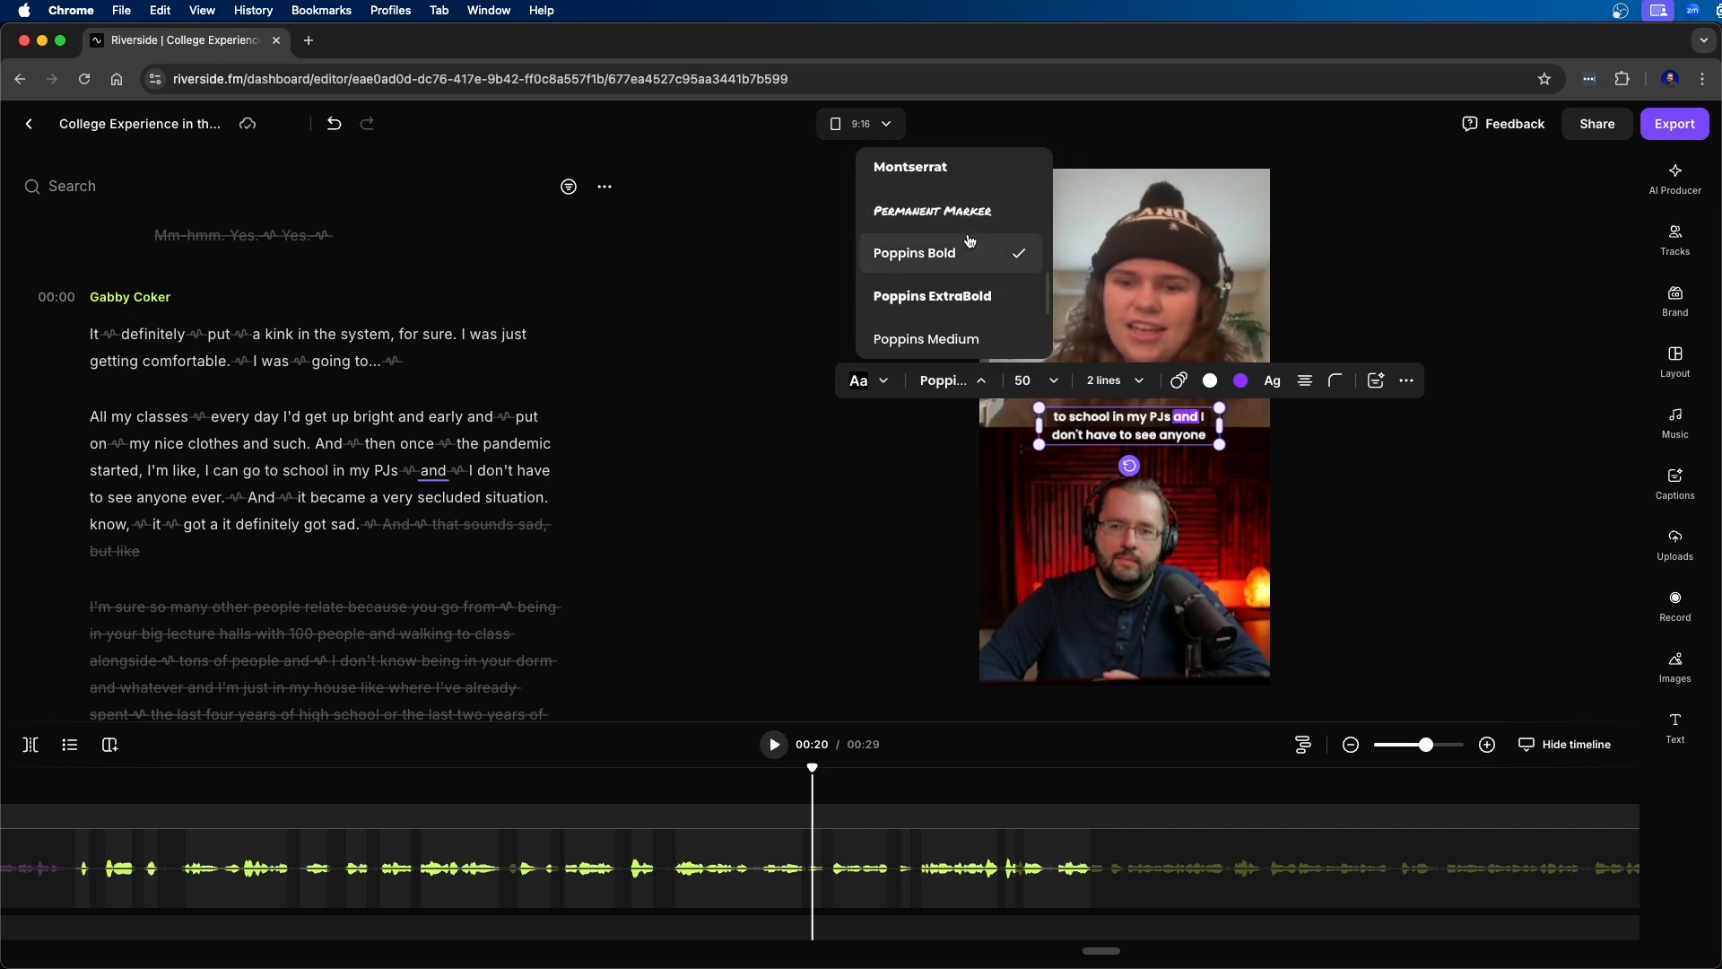
scroll(996, 247, "down", 4)
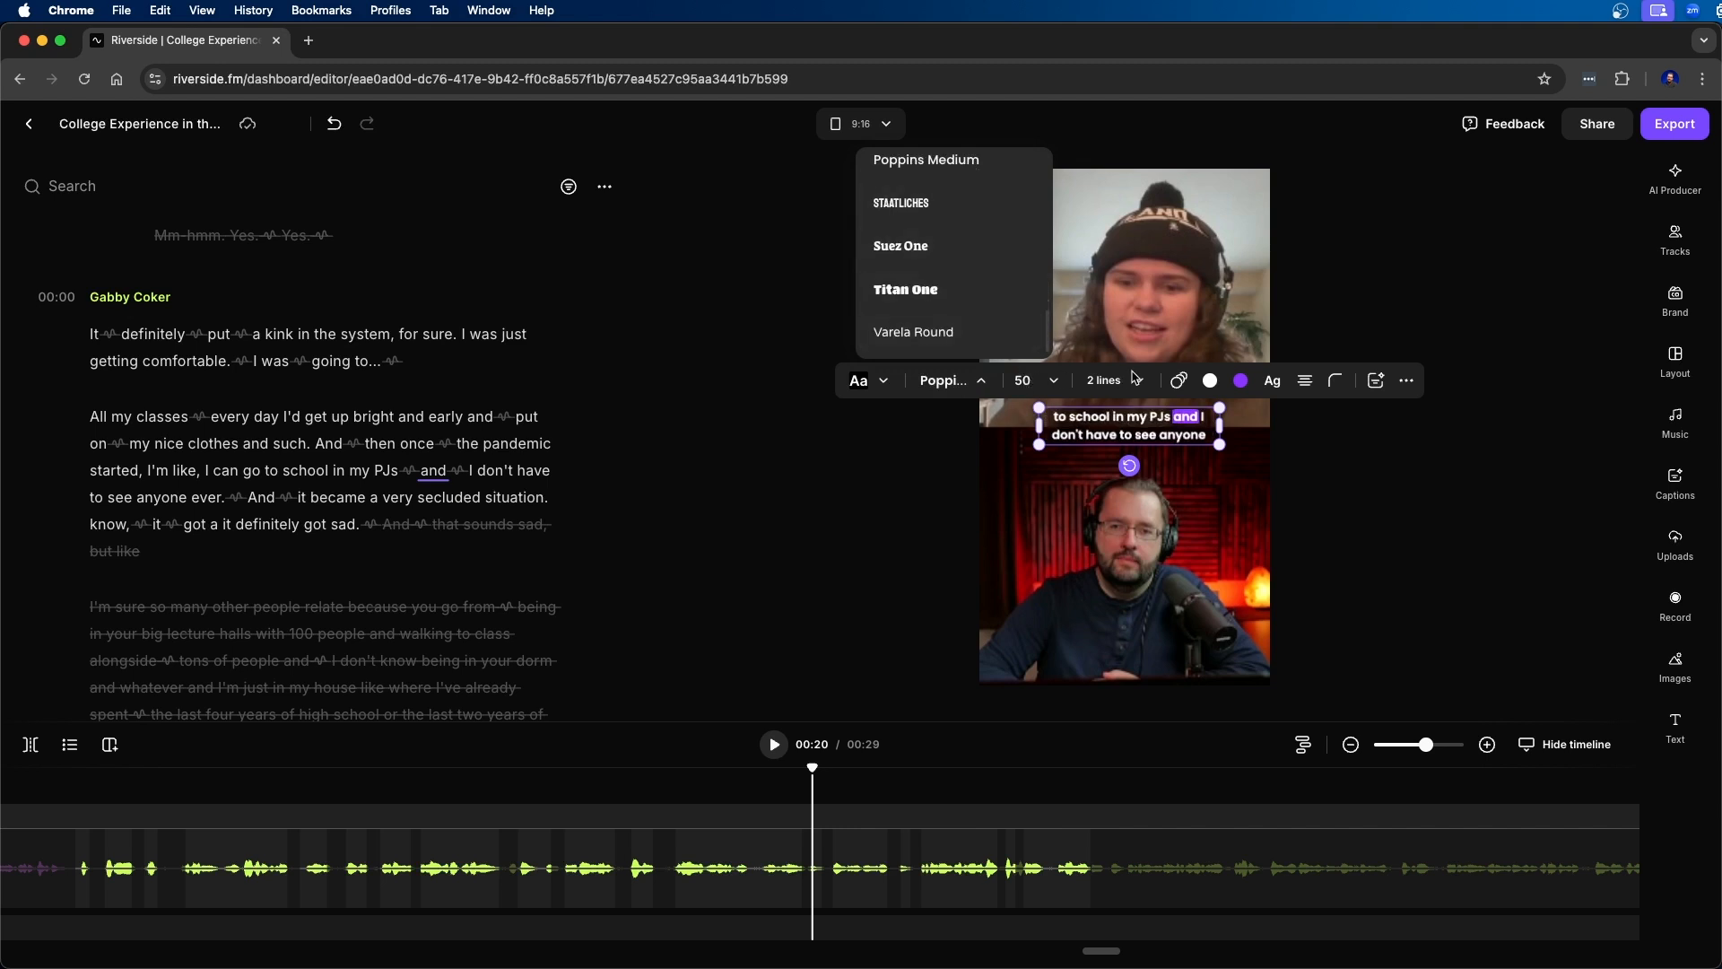
left_click(1131, 380)
left_click(1130, 381)
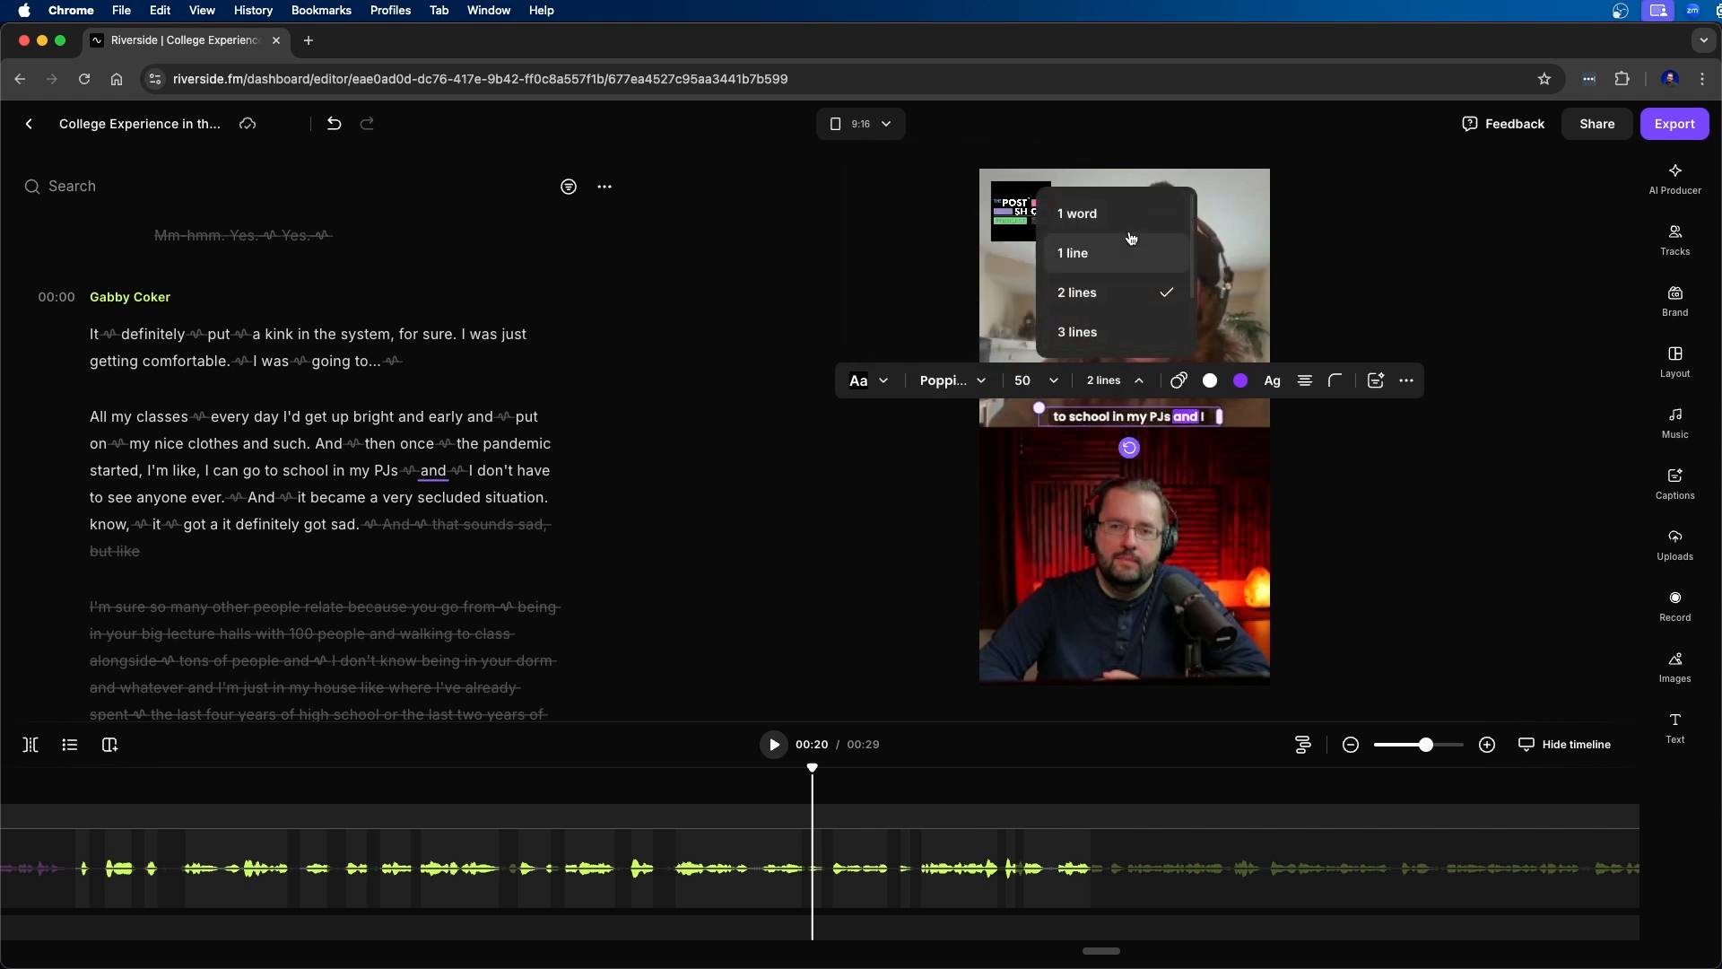
scroll(1113, 331, "down", 3)
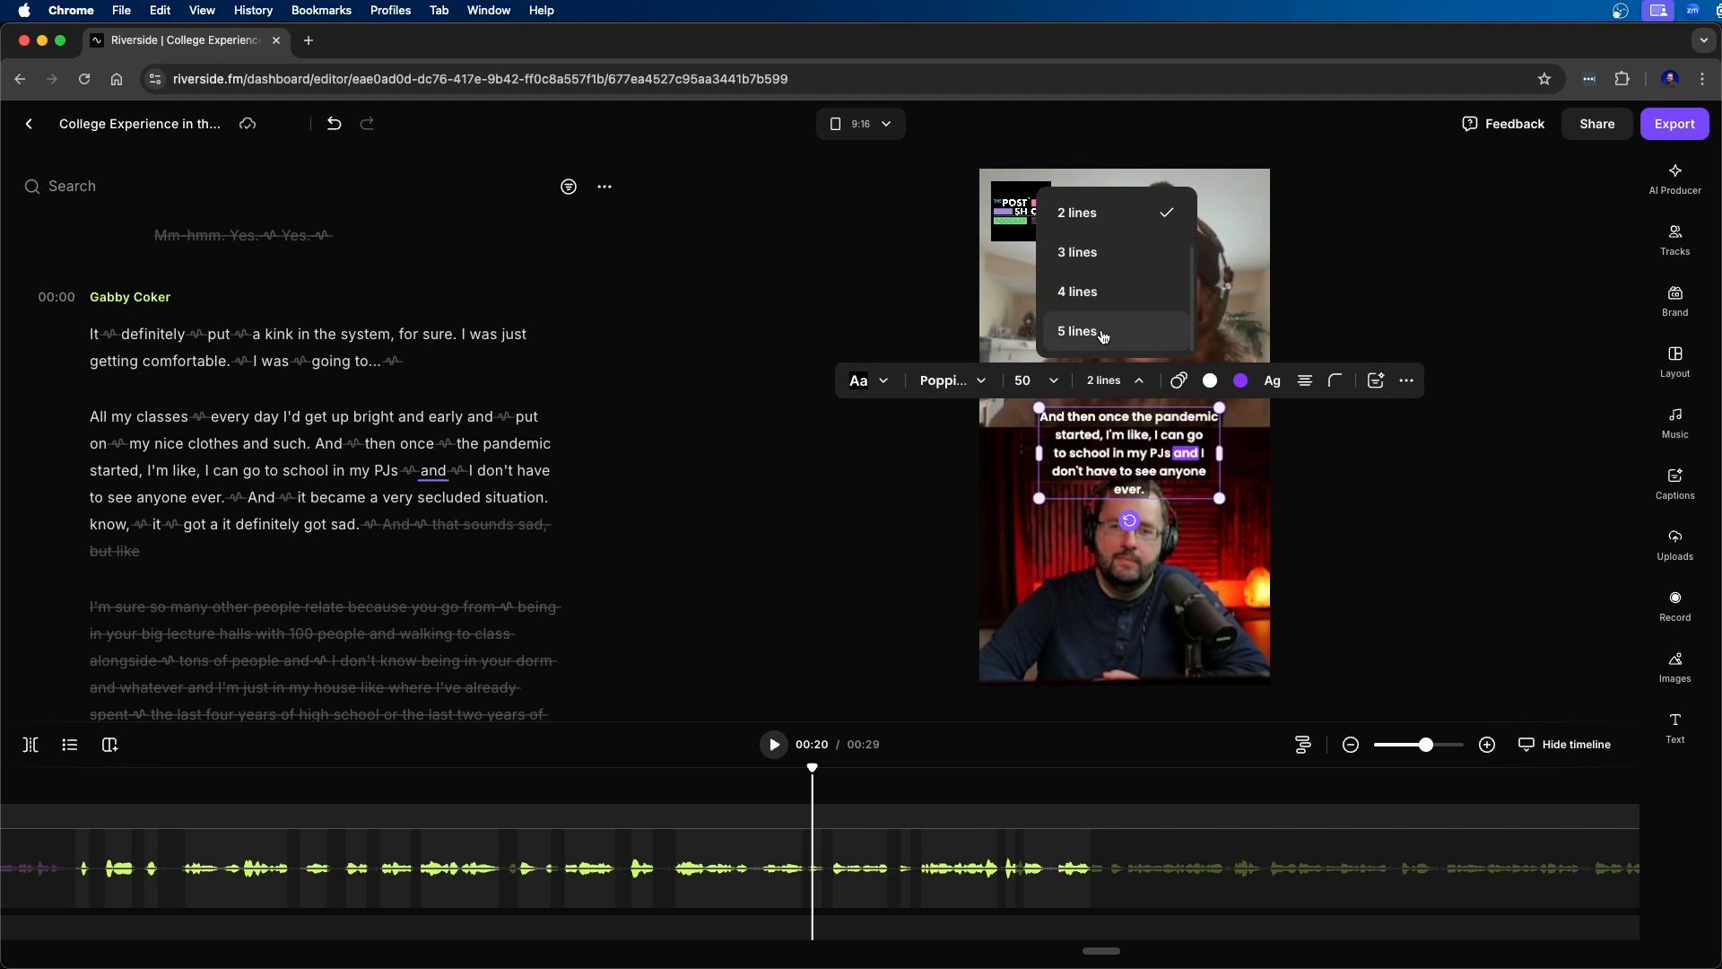
left_click(1129, 221)
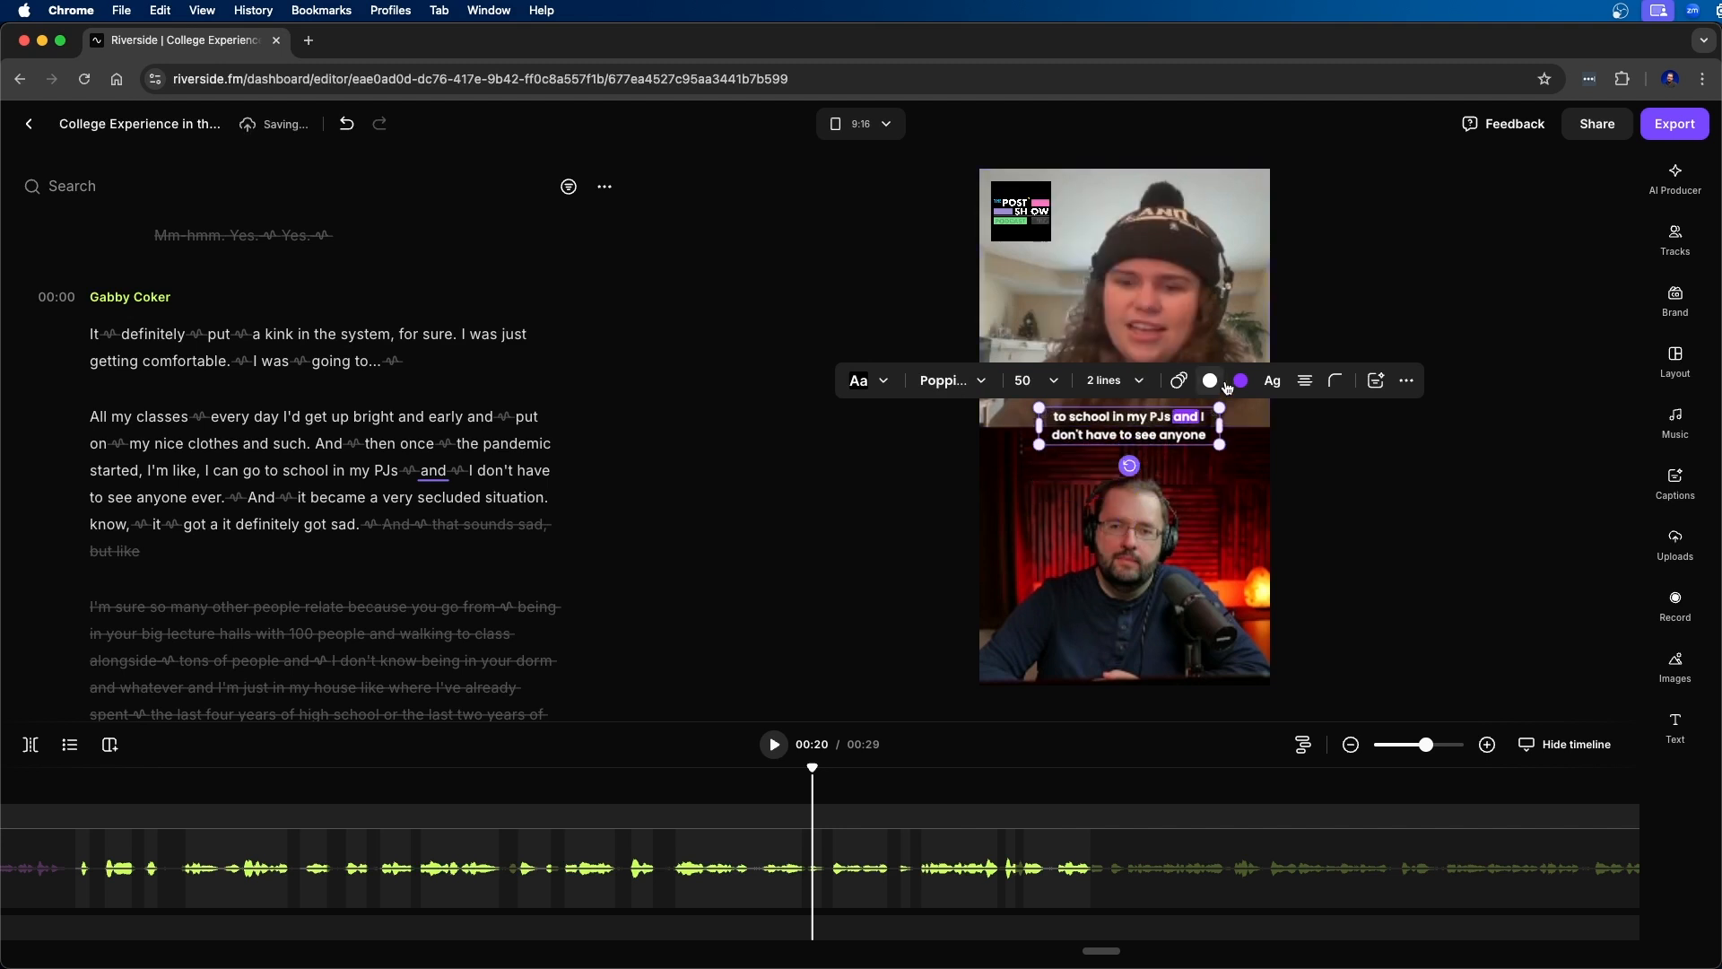
Step: Set the captions' word highlight to the green brand color and save the style as a reusable caption preset
left_click(1238, 382)
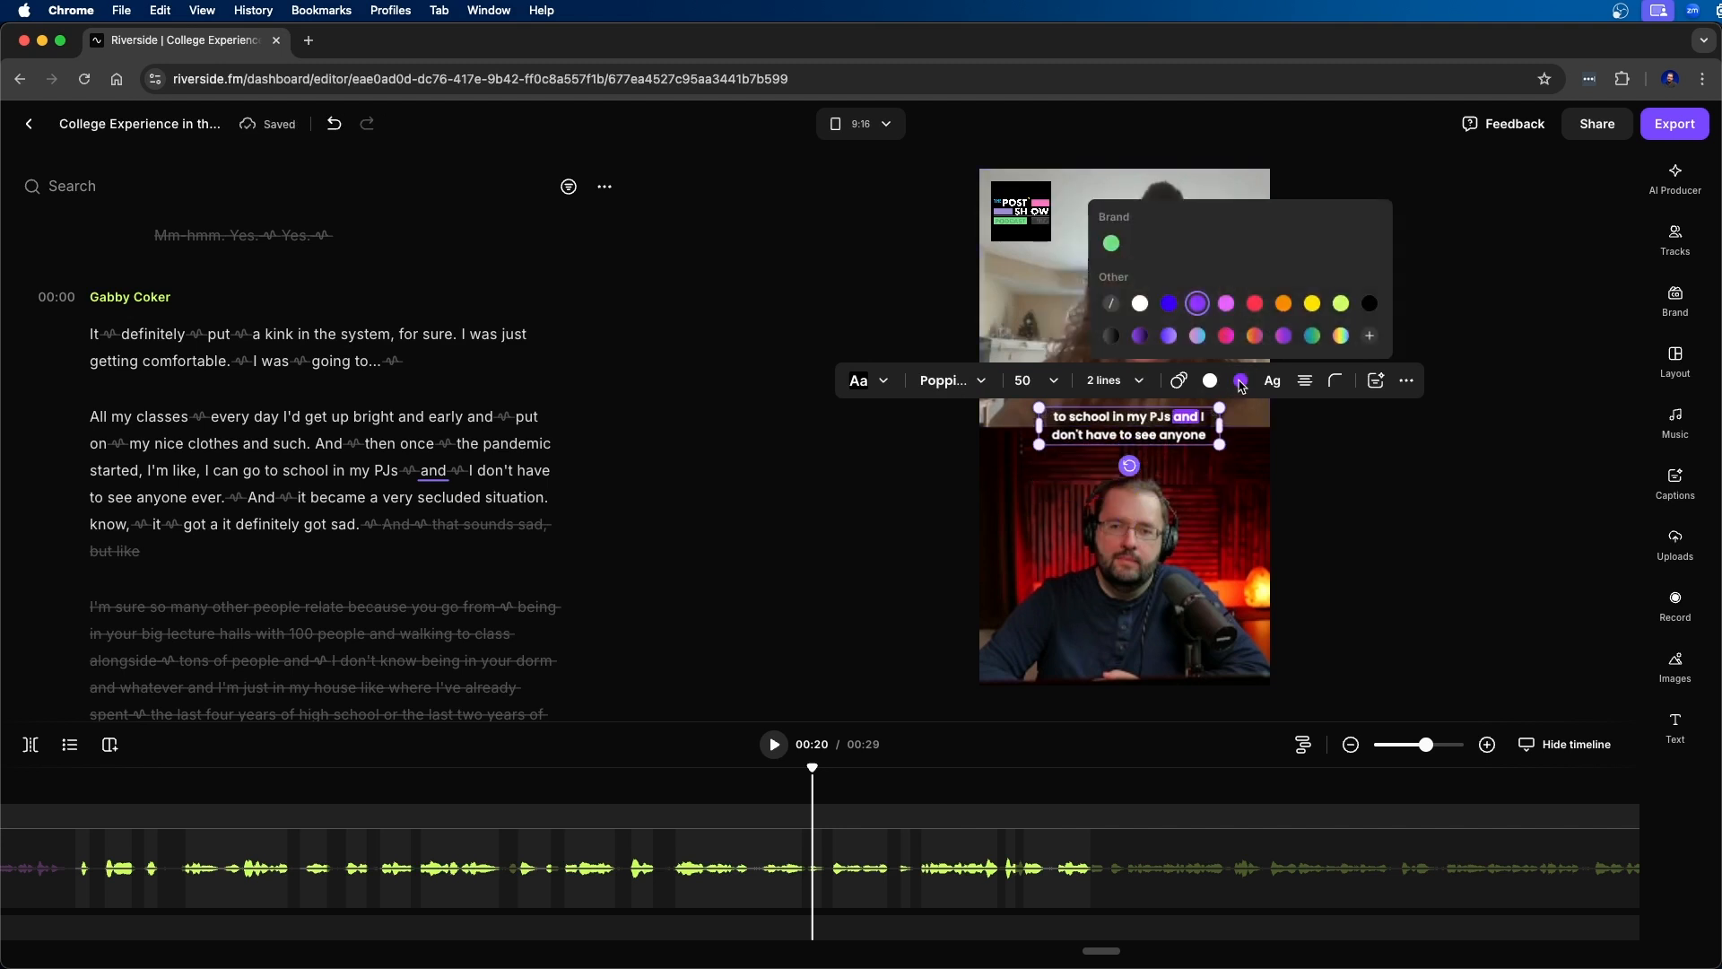
left_click(1110, 243)
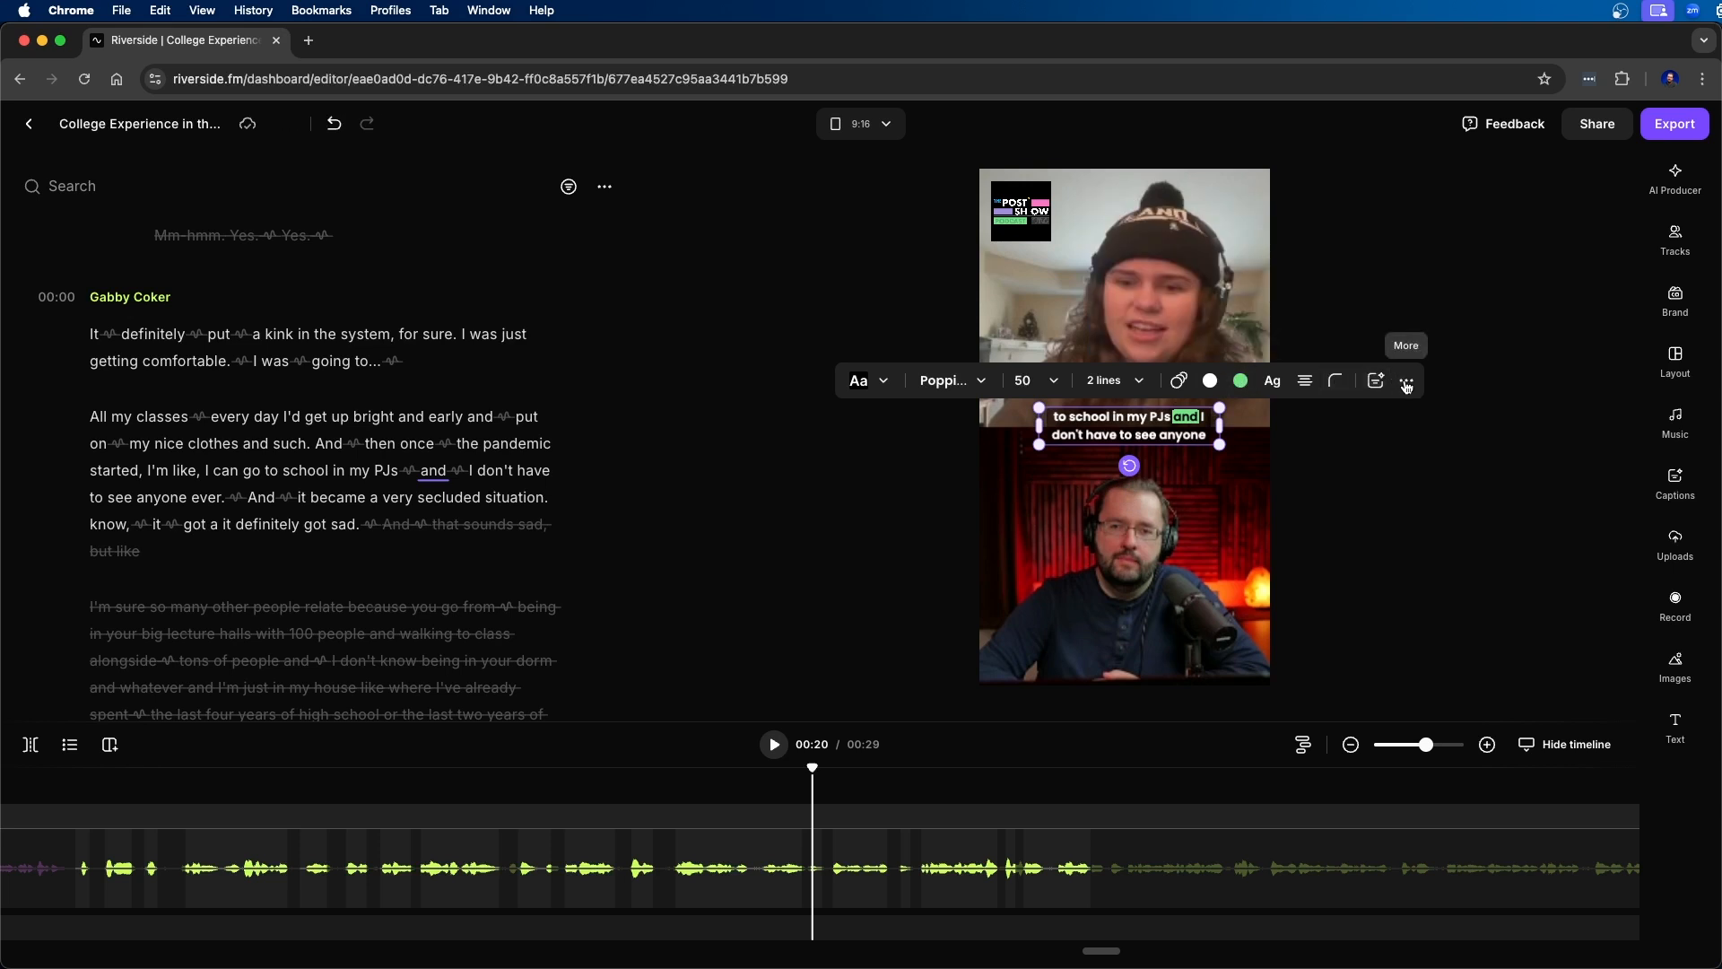
left_click(1406, 384)
left_click(1410, 288)
left_click(1675, 482)
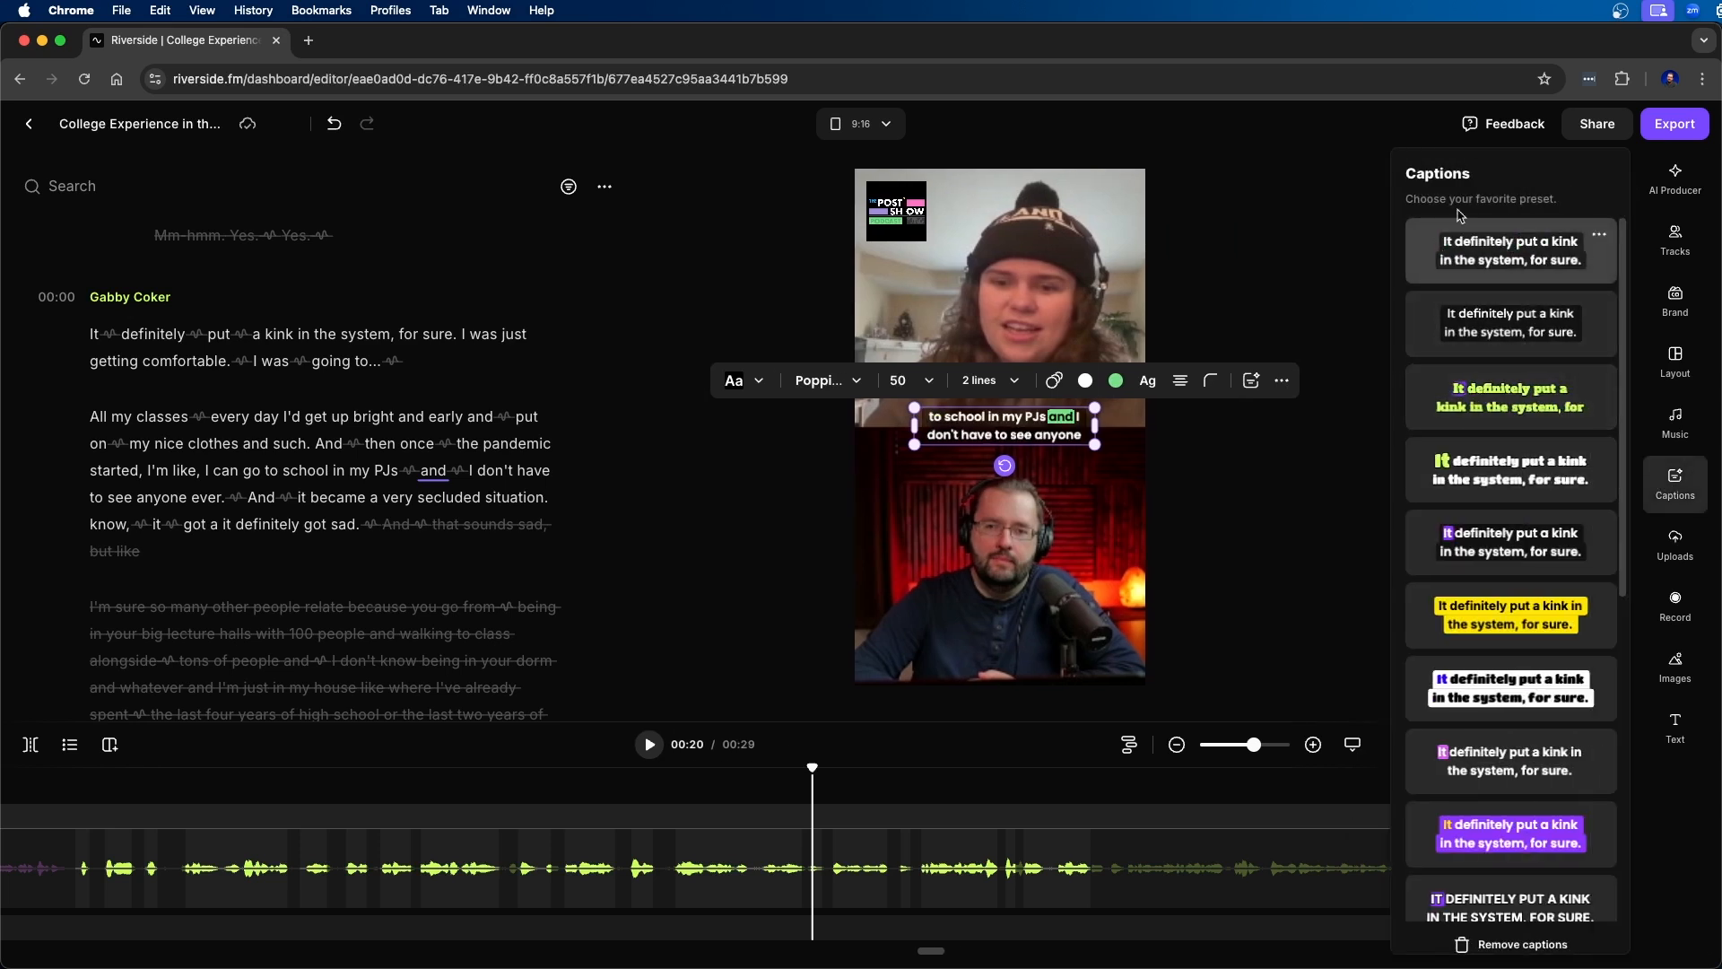
left_click(1517, 251)
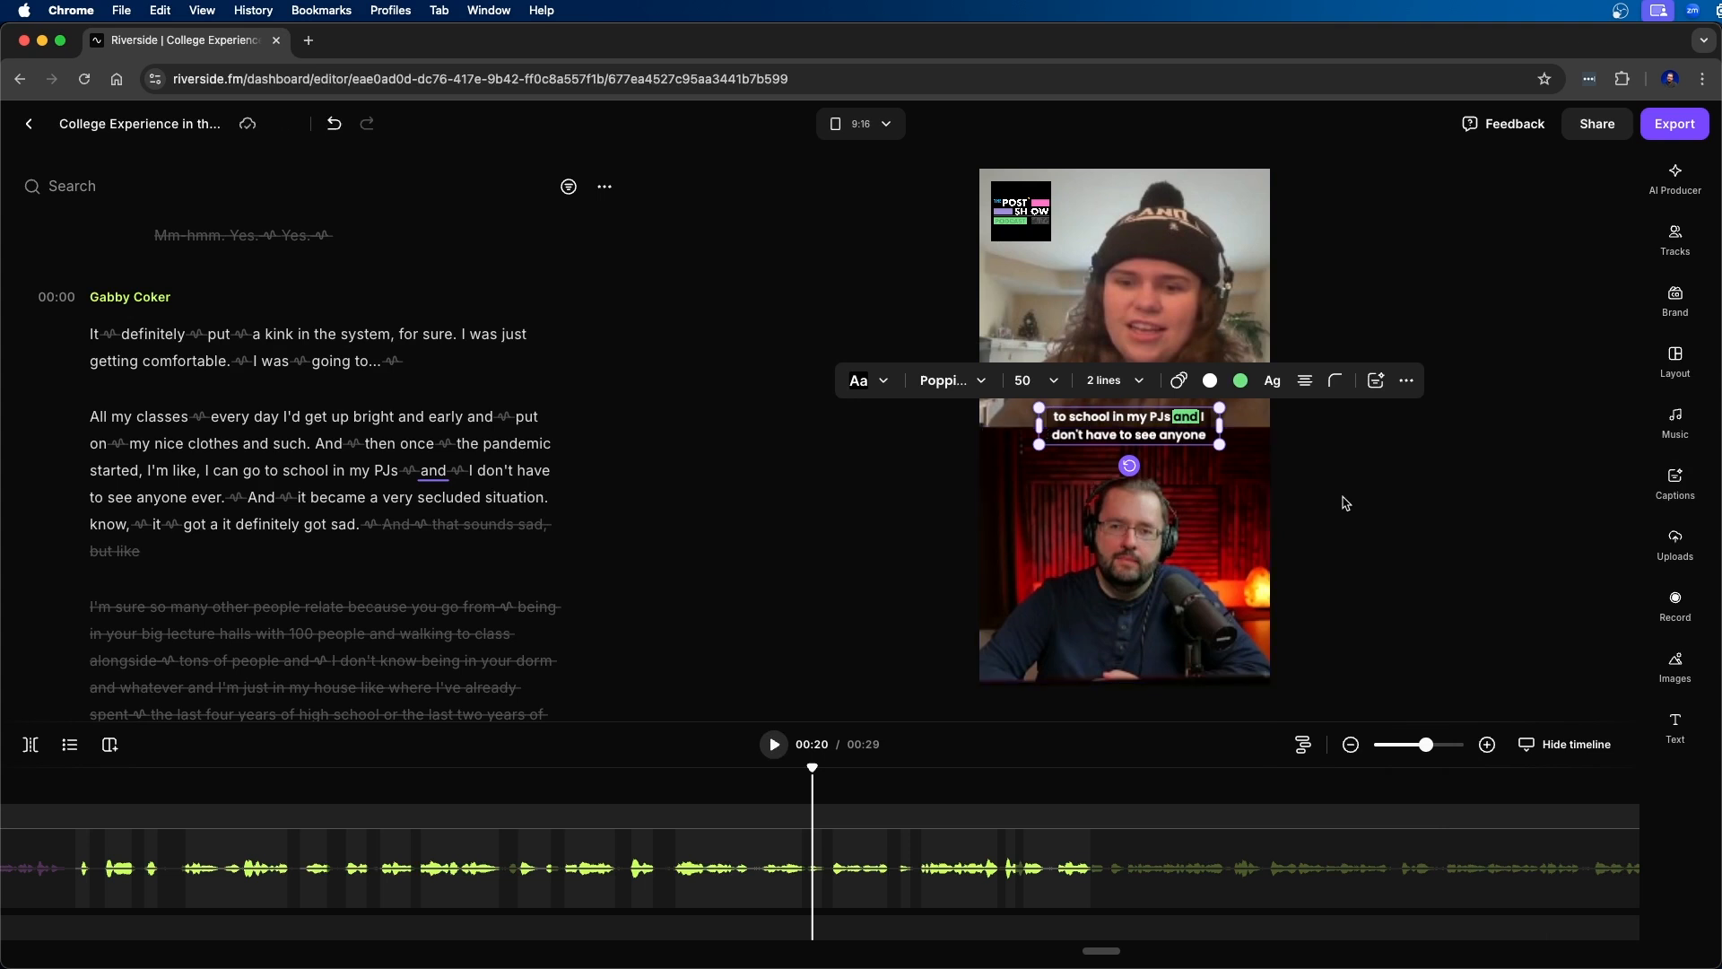
left_click(1671, 490)
scroll(1507, 718, "down", 6)
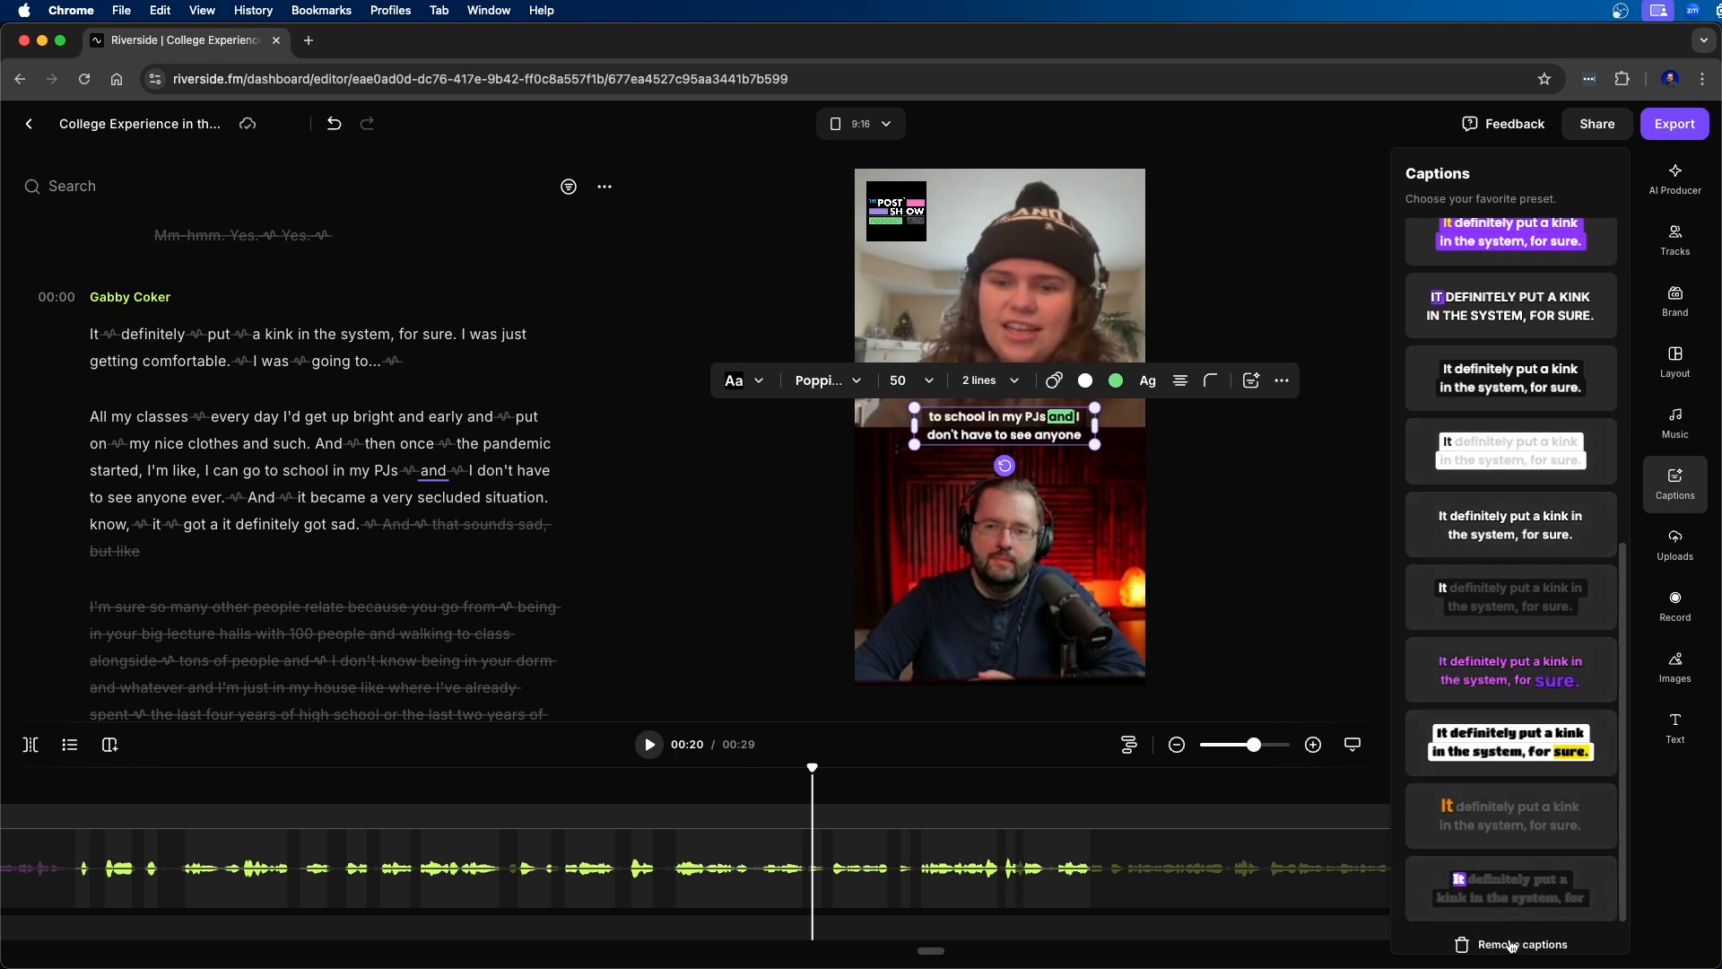
left_click(1373, 399)
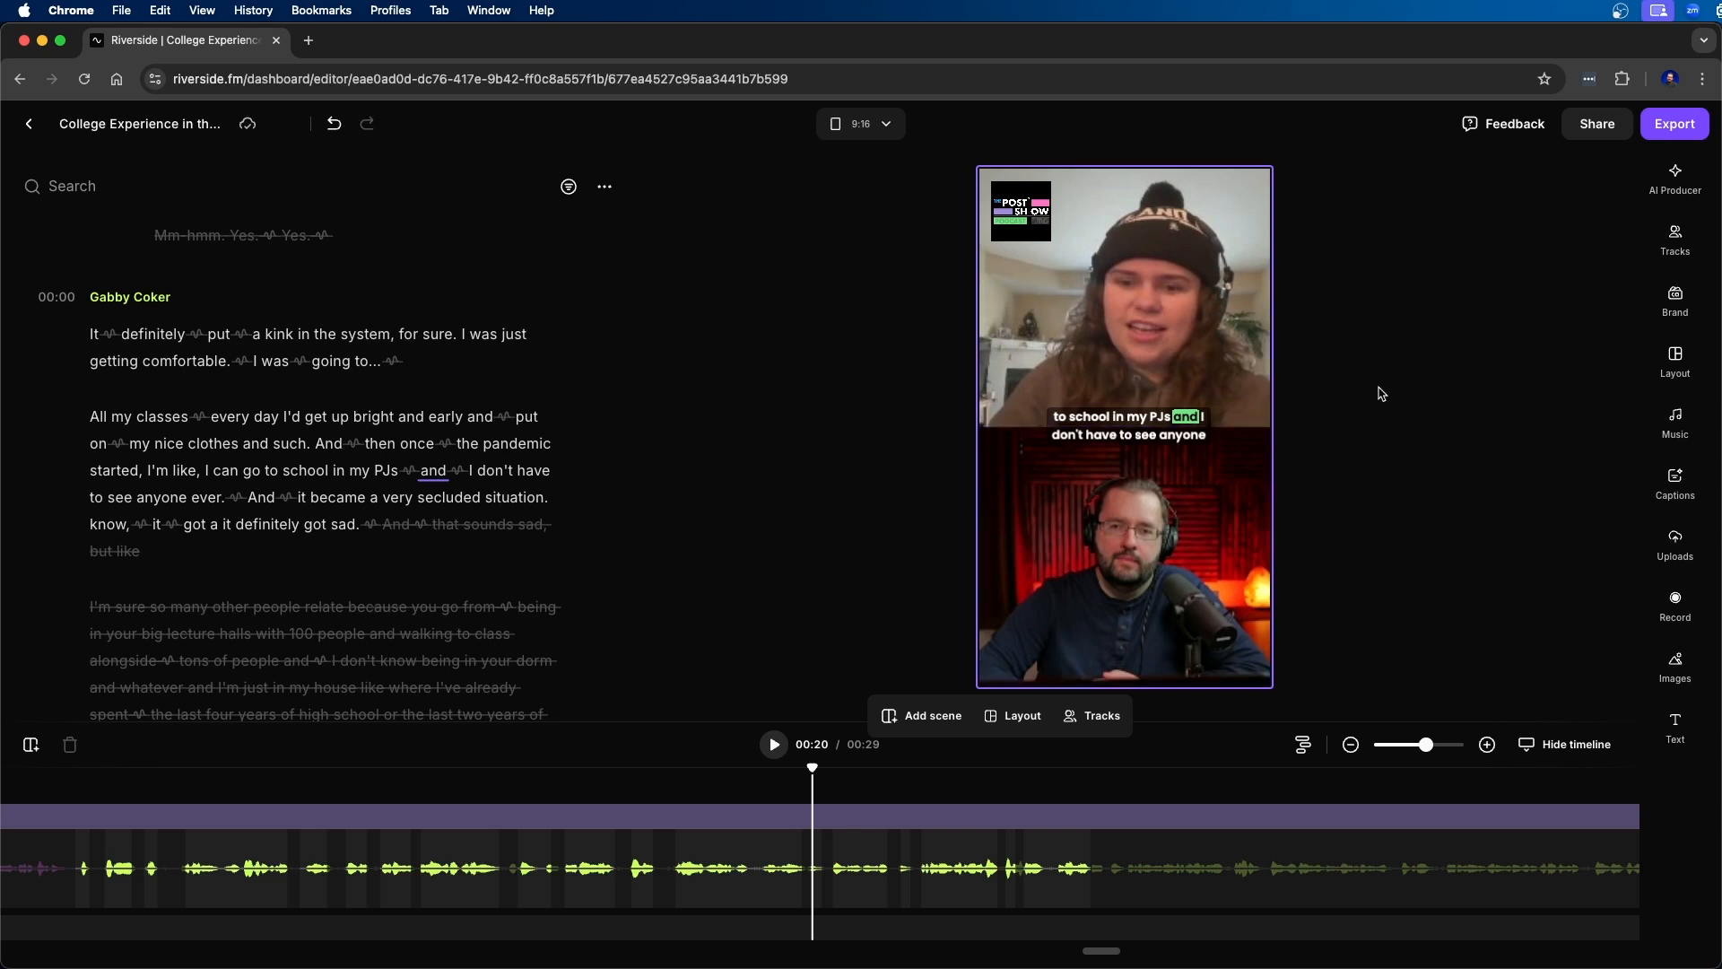
Step: Export the clip with Normalize Audio Levels and Remove background noise enabled, and go to the project's exports
left_click(1668, 131)
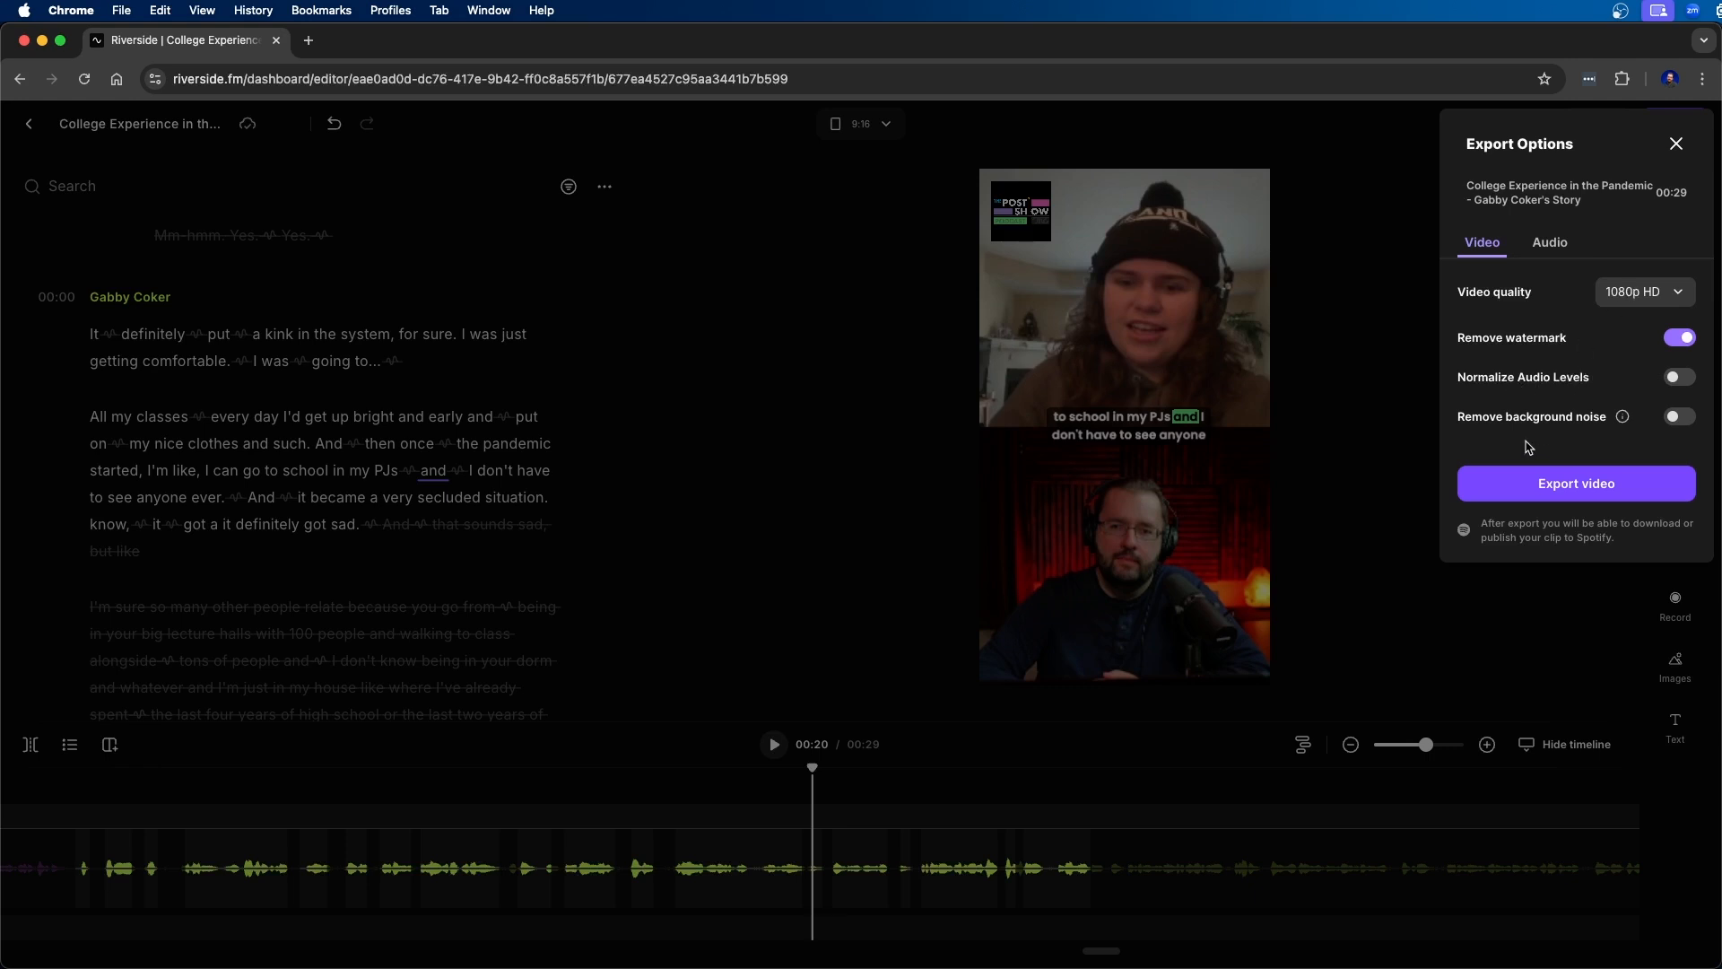
left_click(1685, 377)
left_click(1671, 419)
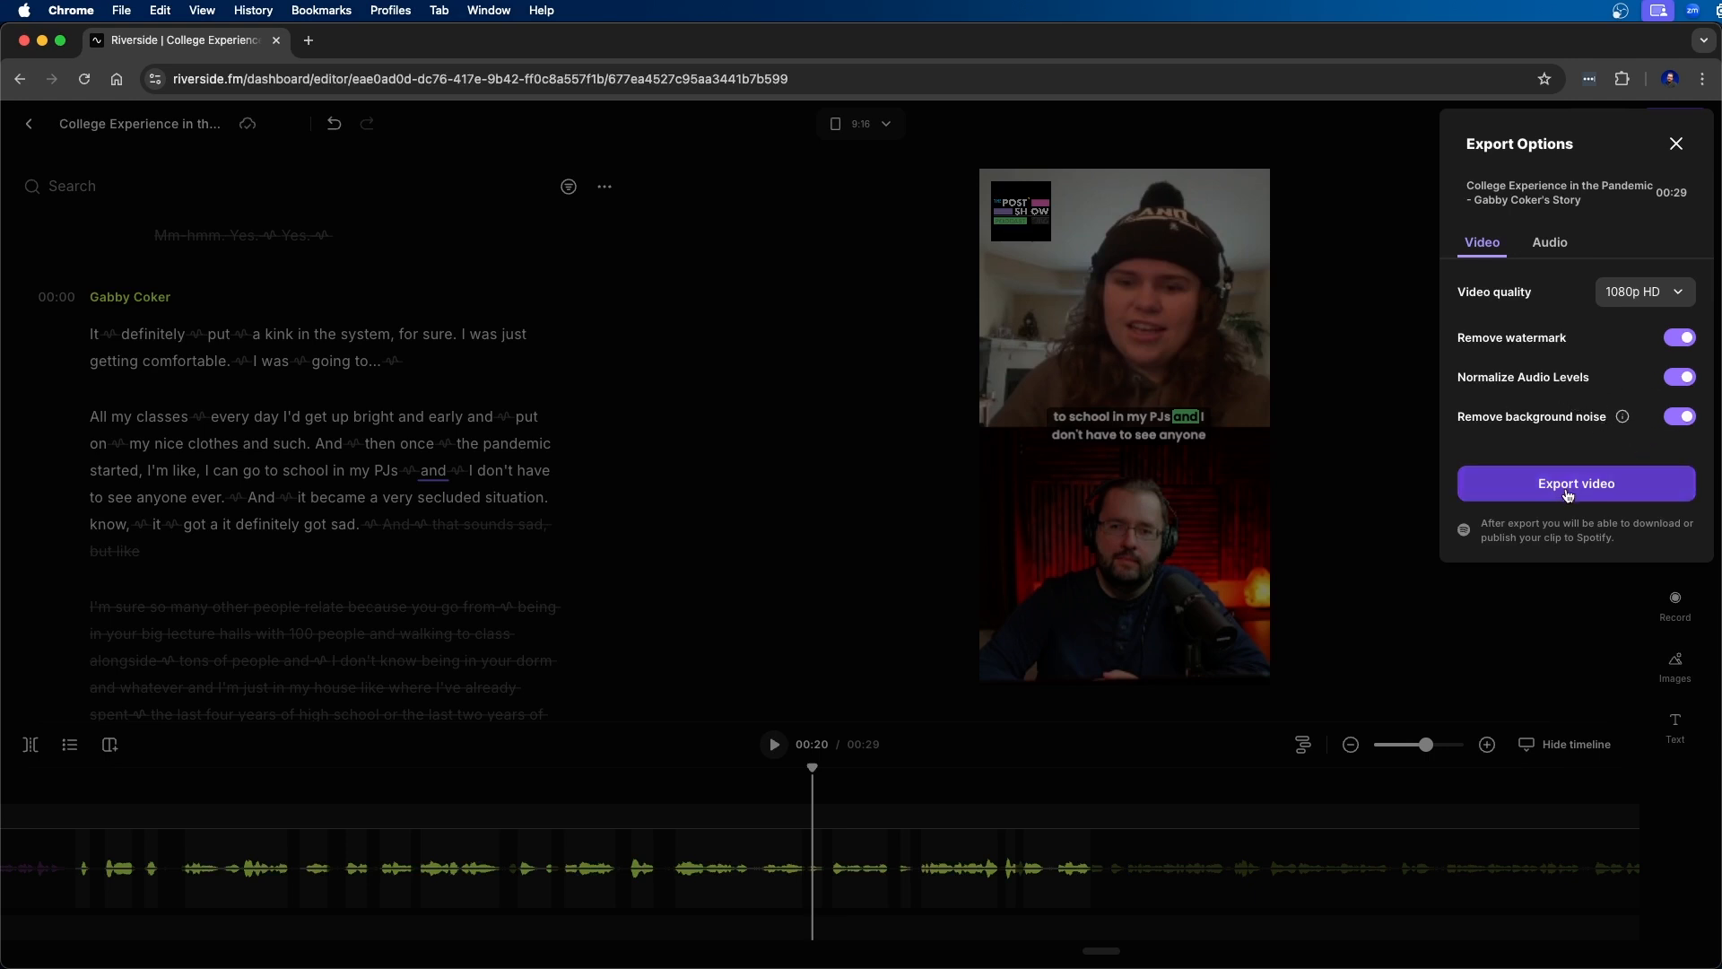
left_click(1567, 487)
left_click(758, 550)
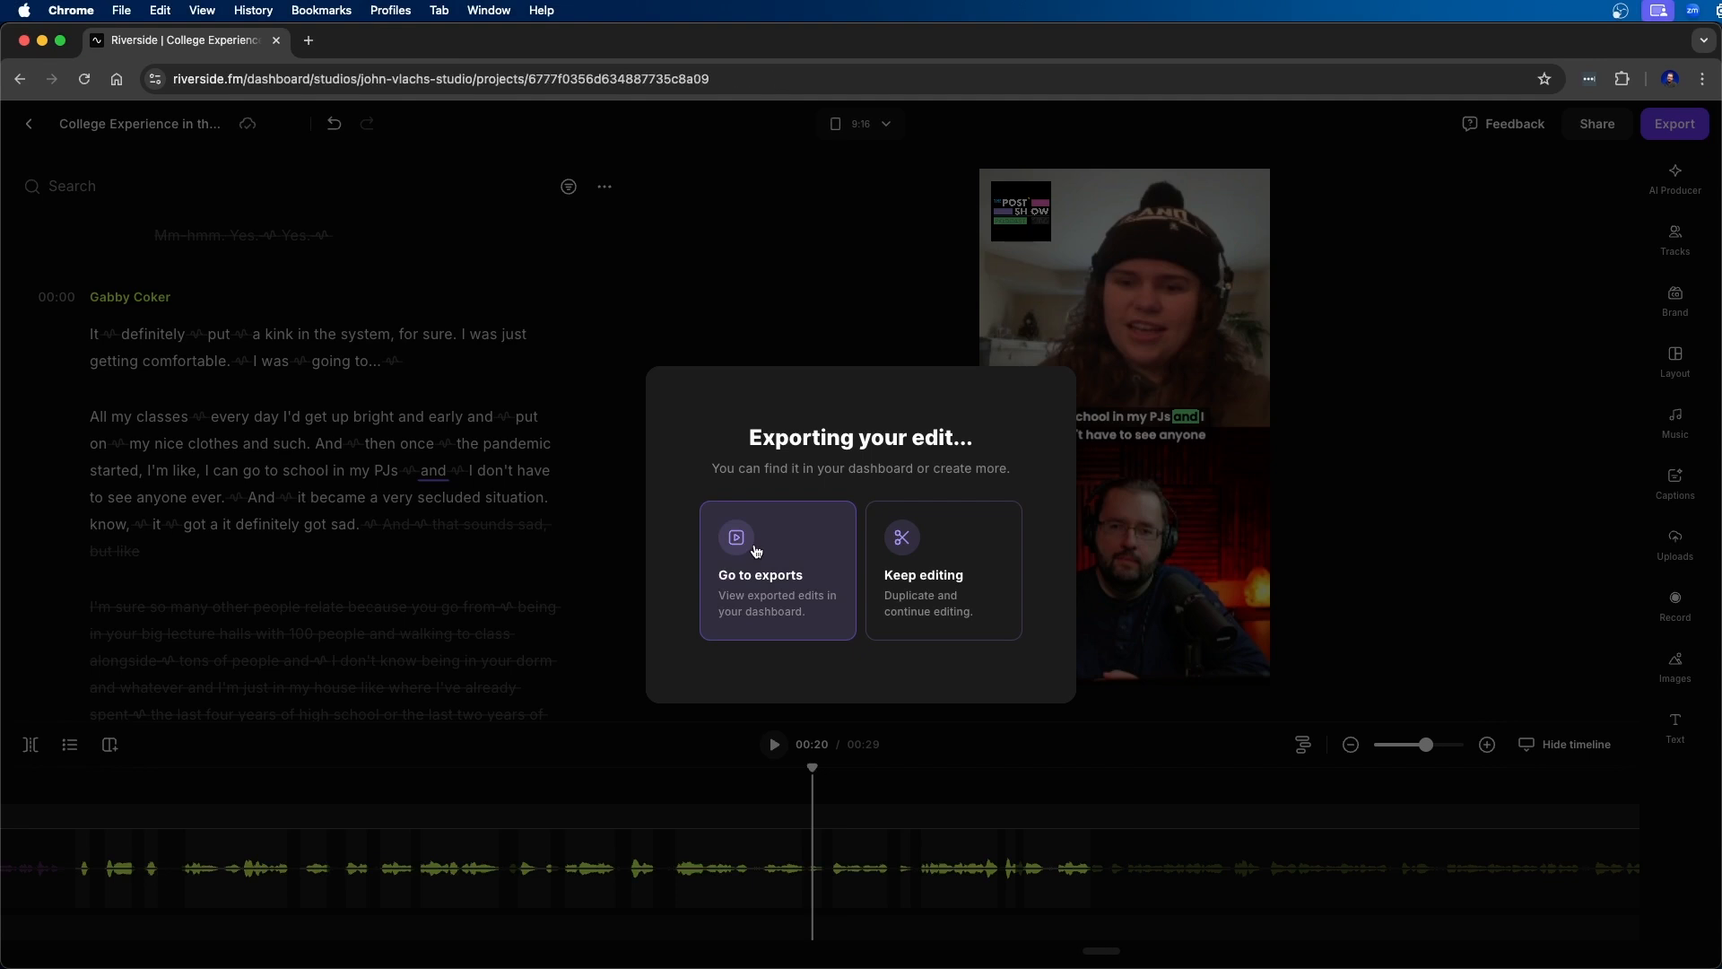
scroll(1045, 651, "down", 3)
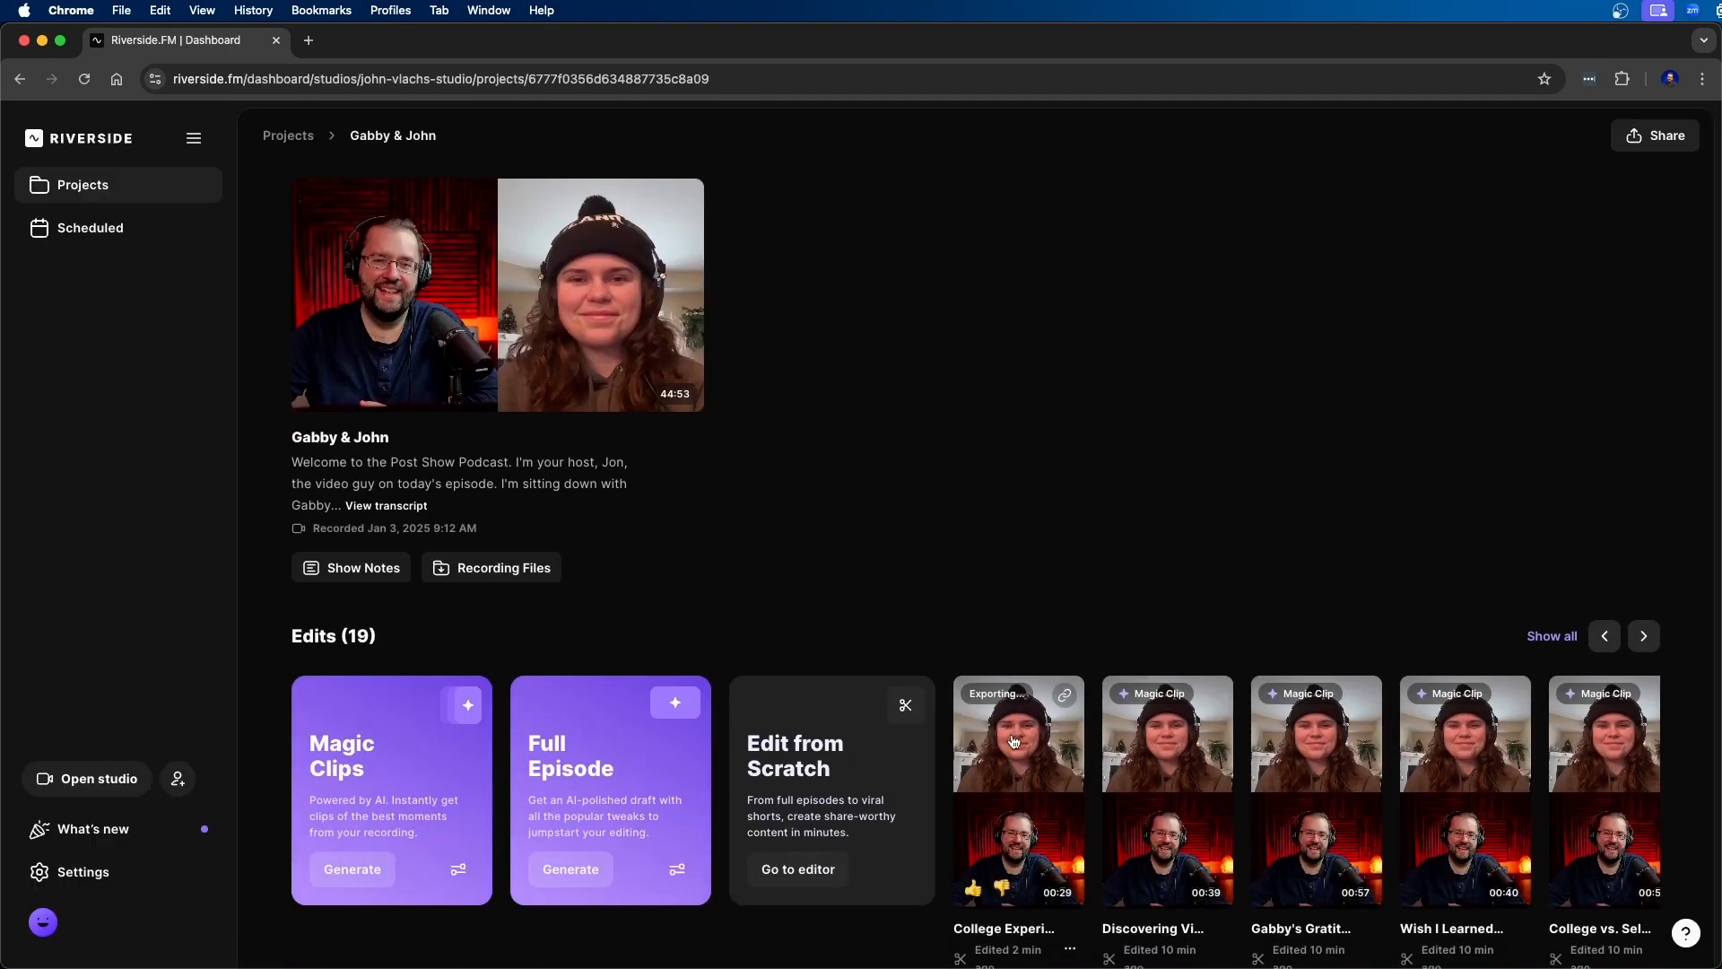